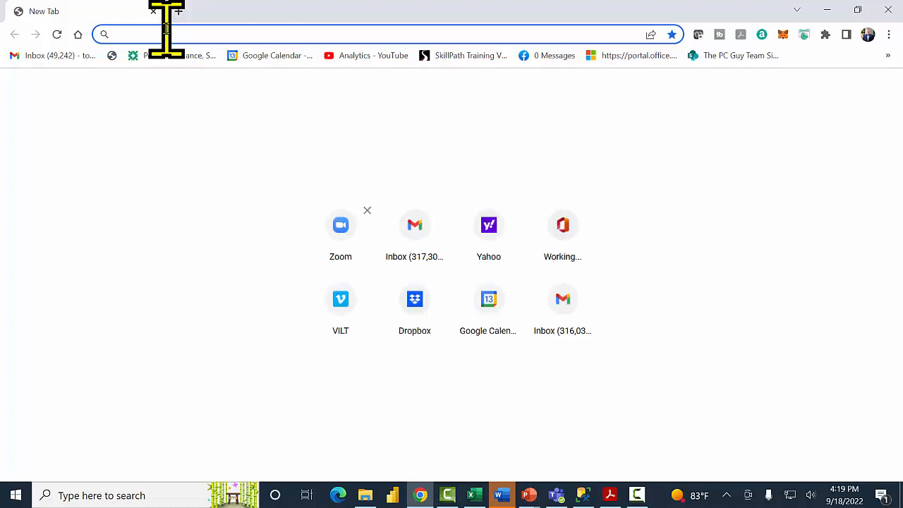
{"action": "type", "text": "o"}
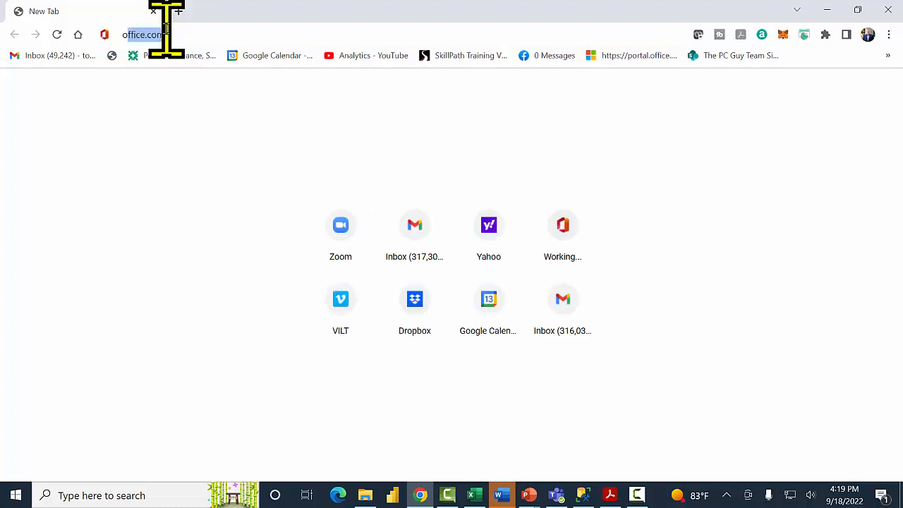
{"action": "type", "text": "ffice.com"}
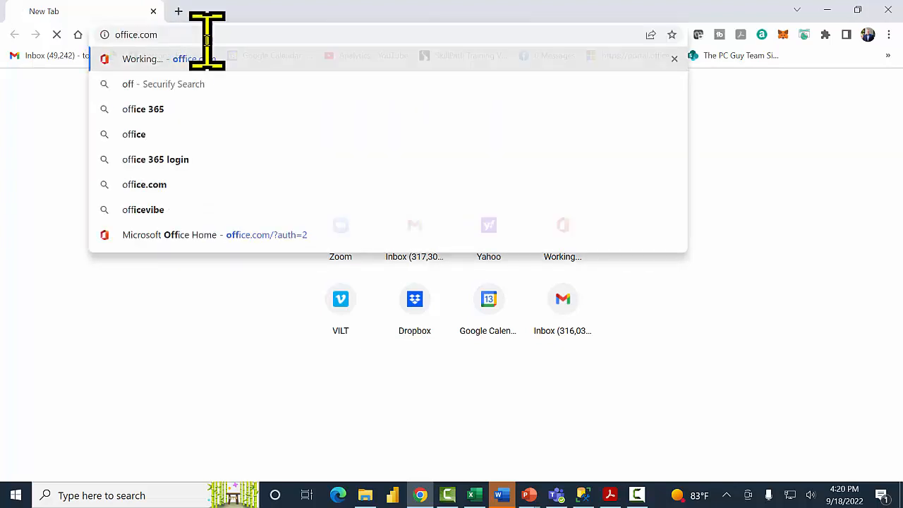
Step: Load office.com in the Chrome address bar to reach the Office home page
{"action": "key", "text": "Return"}
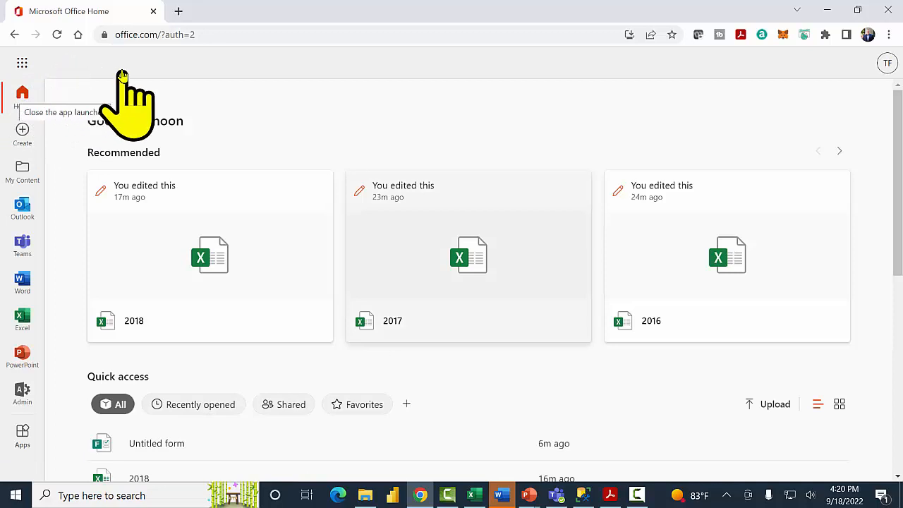
Step: Launch Microsoft Forms from the Office app launcher's Apps list
{"action": "left_click", "coordinate": [22, 63]}
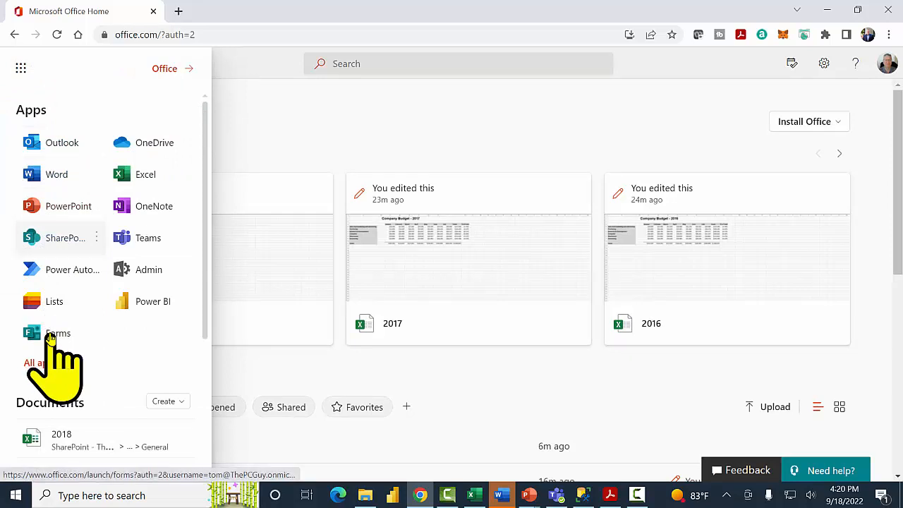
{"action": "left_click", "coordinate": [49, 335]}
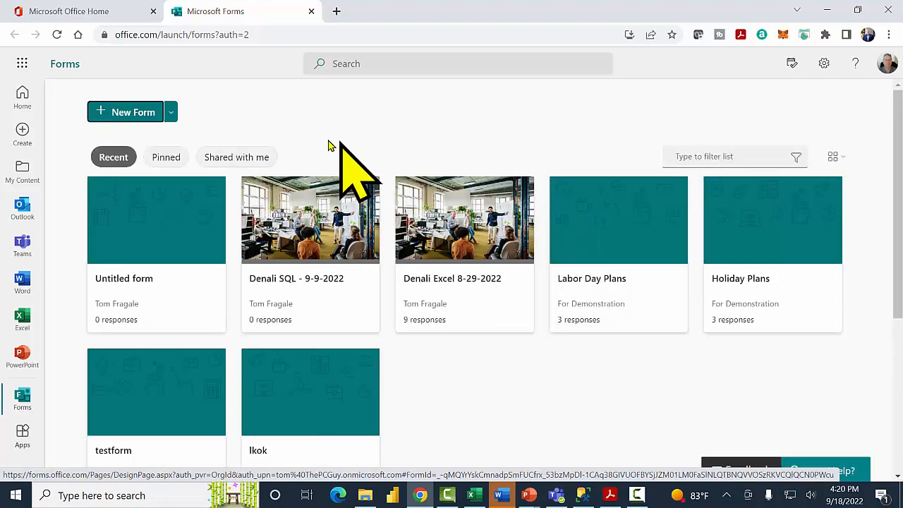
Step: Start a new blank form and title it 'Car Wash Survey', correcting the misspelling
{"action": "left_click", "coordinate": [118, 118]}
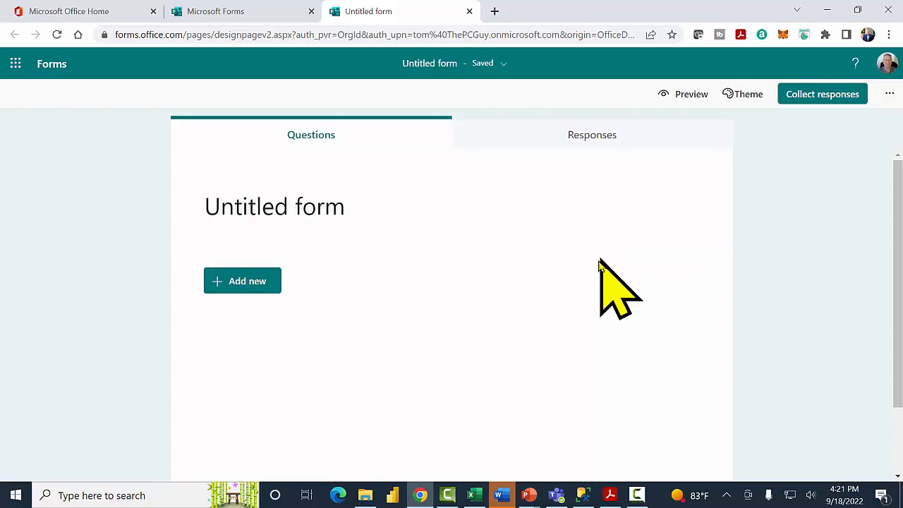
{"action": "left_click", "coordinate": [354, 217]}
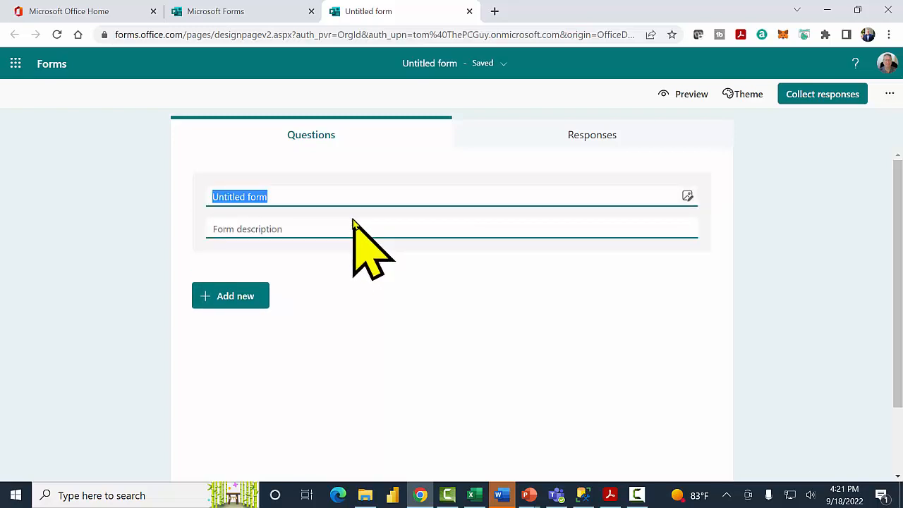
{"action": "type", "text": "Car Wash Survery"}
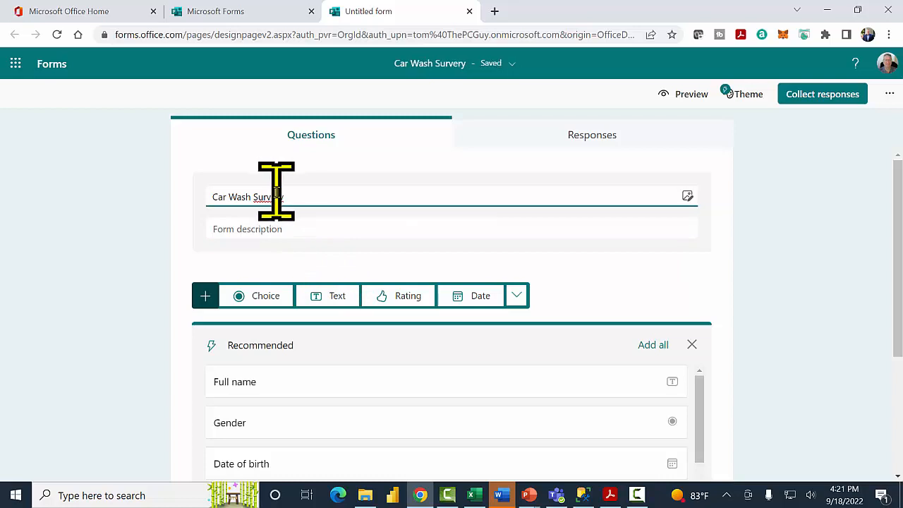
{"action": "key", "text": "BackSpace"}
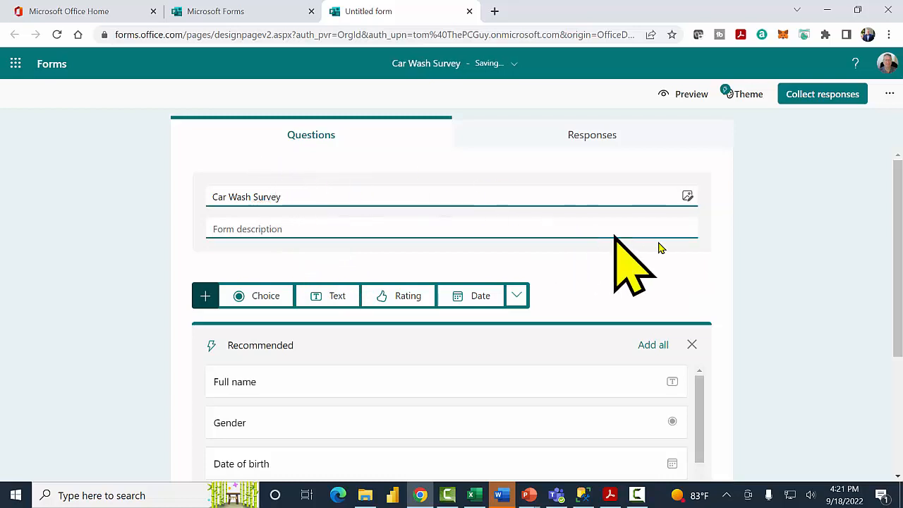
{"action": "left_click_drag", "start_coordinate": [897, 178], "coordinate": [894, 206]}
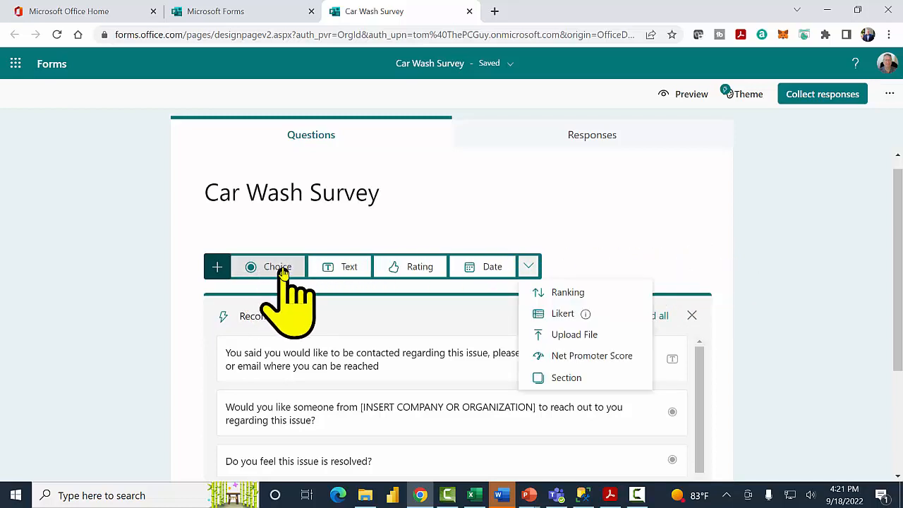
Step: Add choice question 1 'Were you happy with the service?' with suggested Yes, No, Maybe answers
{"action": "left_click", "coordinate": [283, 268]}
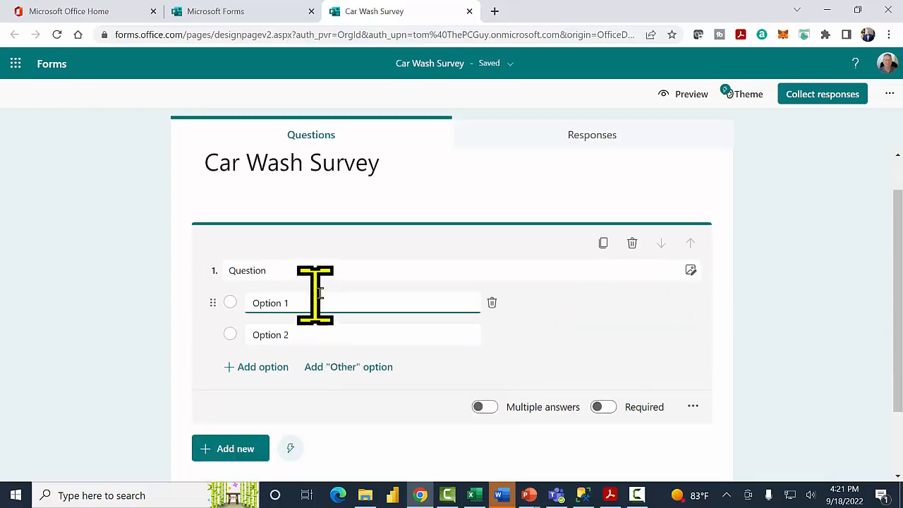
{"action": "left_click", "coordinate": [290, 270]}
{"action": "type", "text": "Were you ha"}
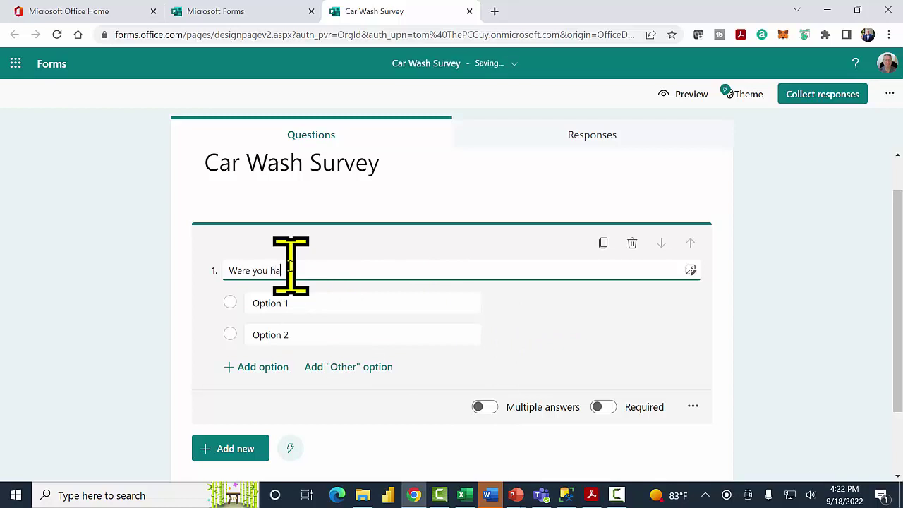
{"action": "type", "text": "p"}
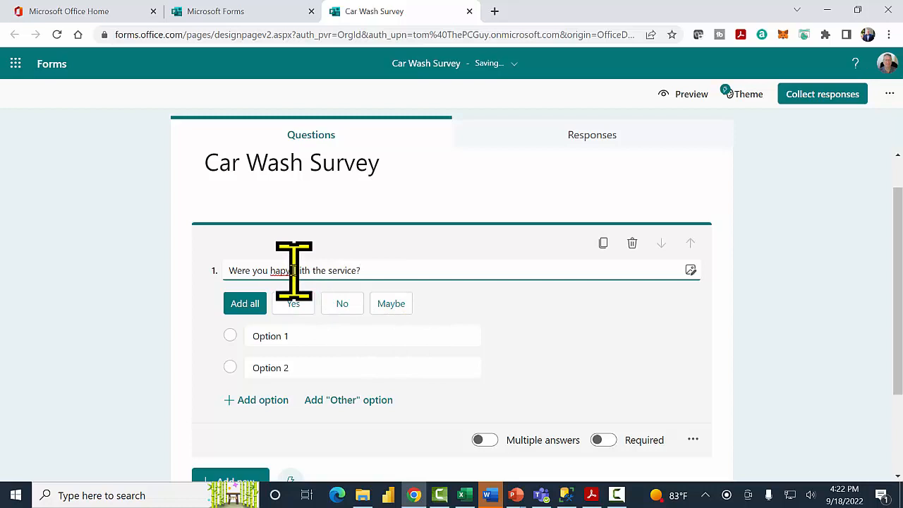
{"action": "left_click", "coordinate": [286, 270]}
{"action": "type", "text": "py"}
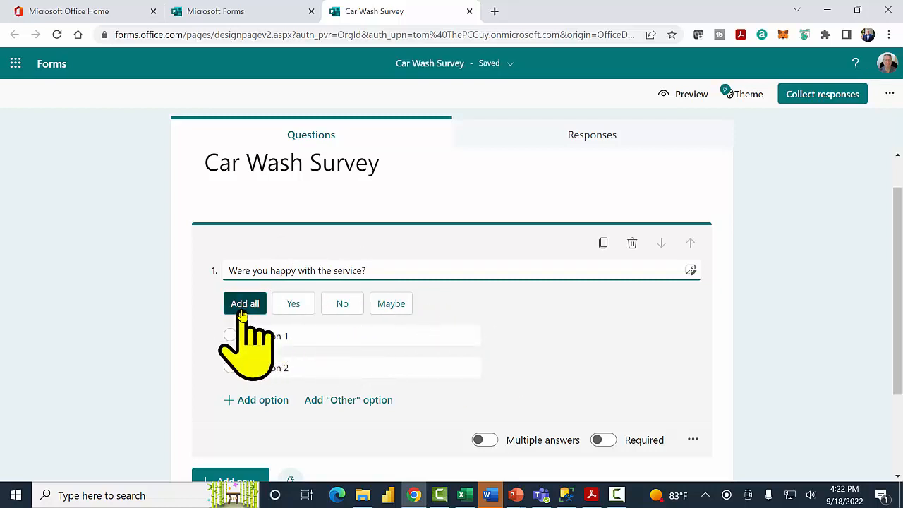
{"action": "left_click", "coordinate": [245, 303]}
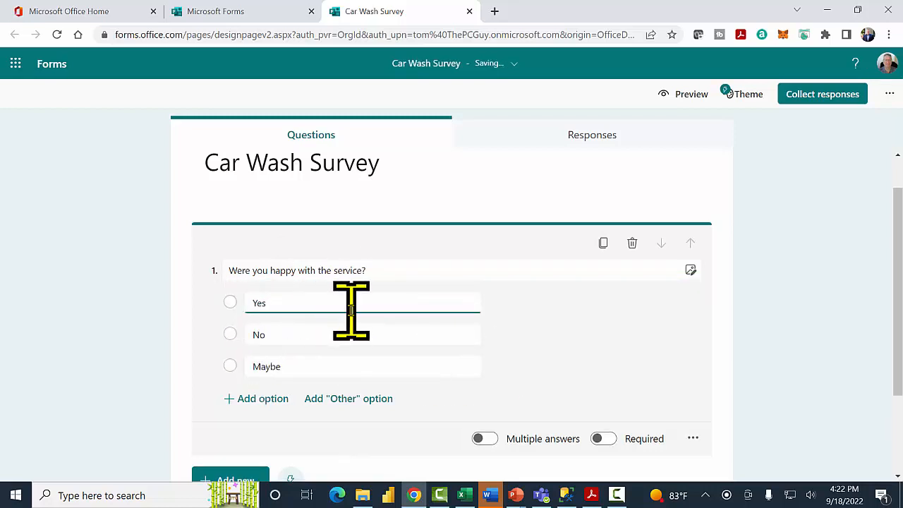
{"action": "left_click", "coordinate": [539, 271]}
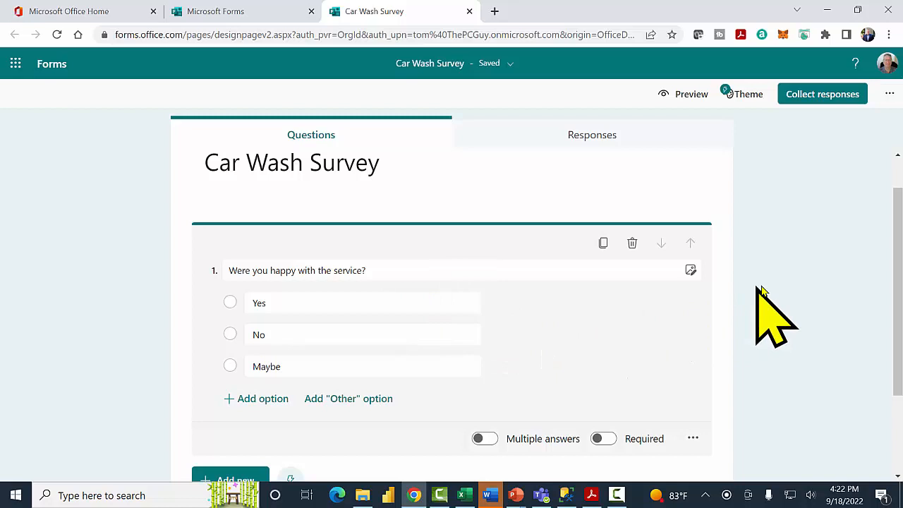
{"action": "left_click_drag", "start_coordinate": [895, 205], "coordinate": [894, 282]}
{"action": "left_click", "coordinate": [402, 431]}
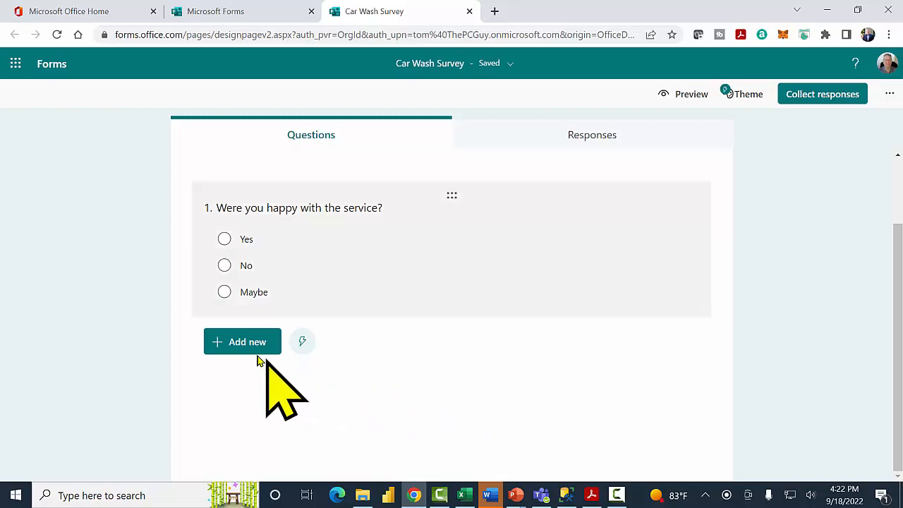
Step: Add date question 2 'What Date did you bring your car in for a wash?'
{"action": "left_click", "coordinate": [232, 345]}
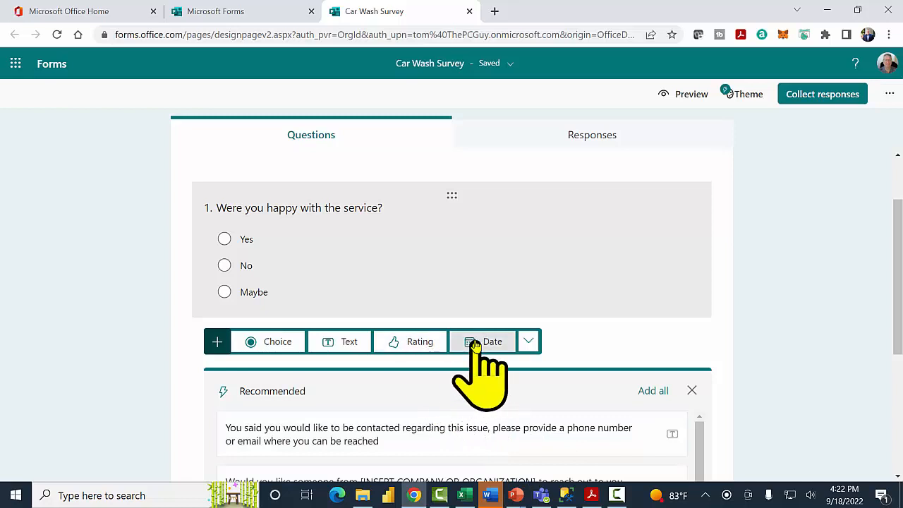
{"action": "left_click", "coordinate": [483, 341]}
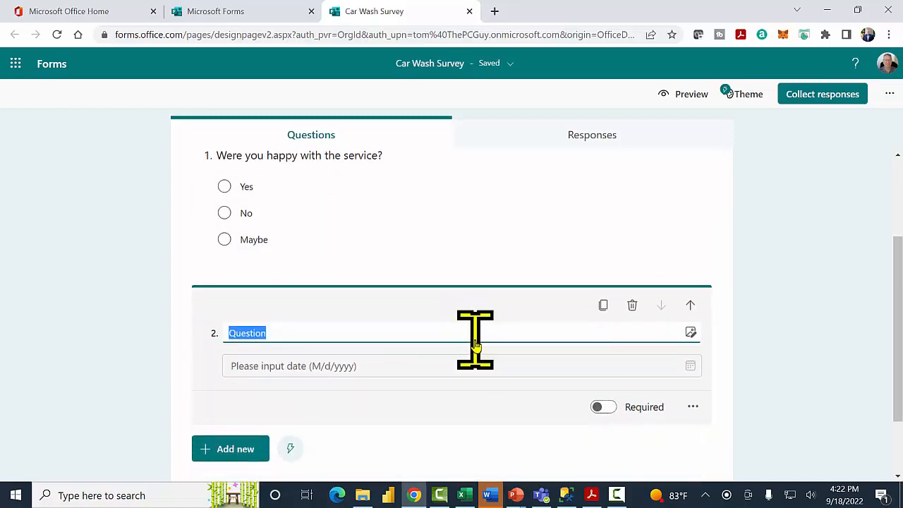
{"action": "type", "text": "What Date did you bring your car in for a wash?"}
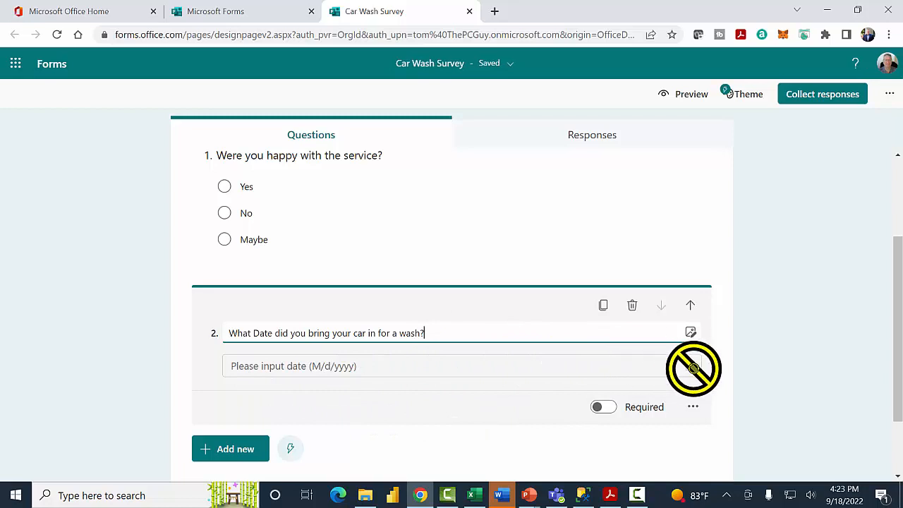
{"action": "mouse_move", "coordinate": [896, 304]}
{"action": "left_mouse_down"}
{"action": "mouse_move", "coordinate": [896, 282]}
{"action": "mouse_move", "coordinate": [895, 324]}
{"action": "left_mouse_up"}
{"action": "left_click", "coordinate": [790, 317]}
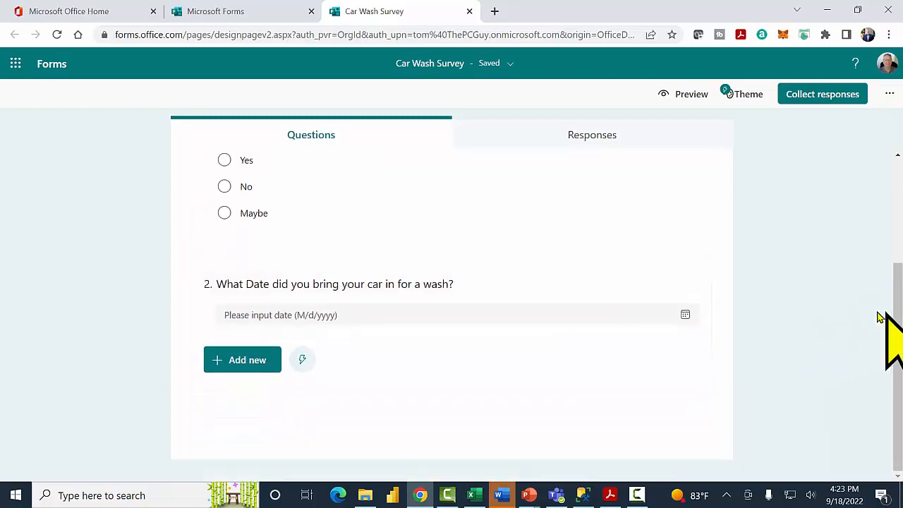
Step: Add choice question 3 'What service did you get?', fixing a typo in its title
{"action": "left_click", "coordinate": [225, 361]}
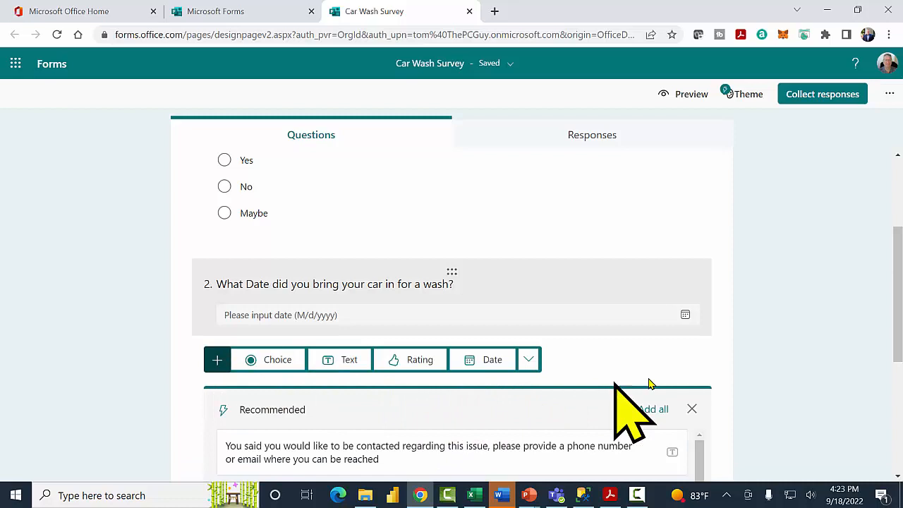
{"action": "left_click", "coordinate": [897, 275]}
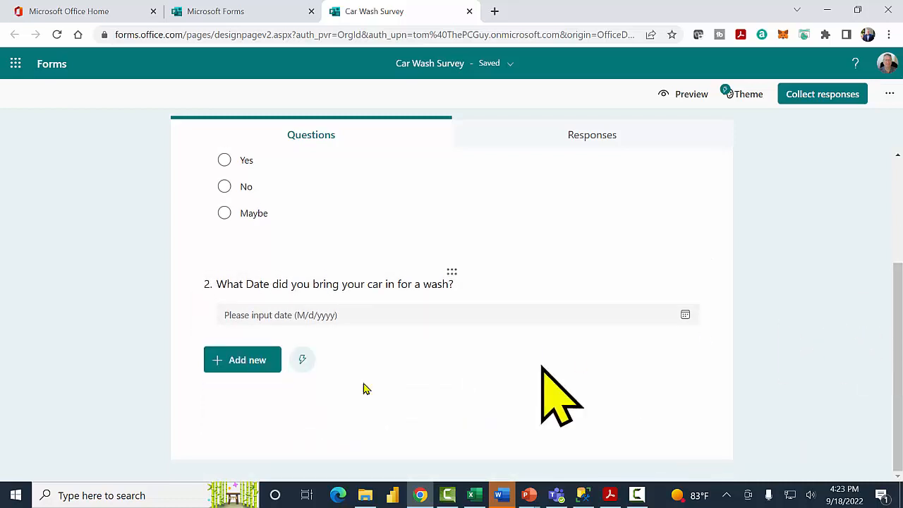
{"action": "left_click", "coordinate": [240, 360]}
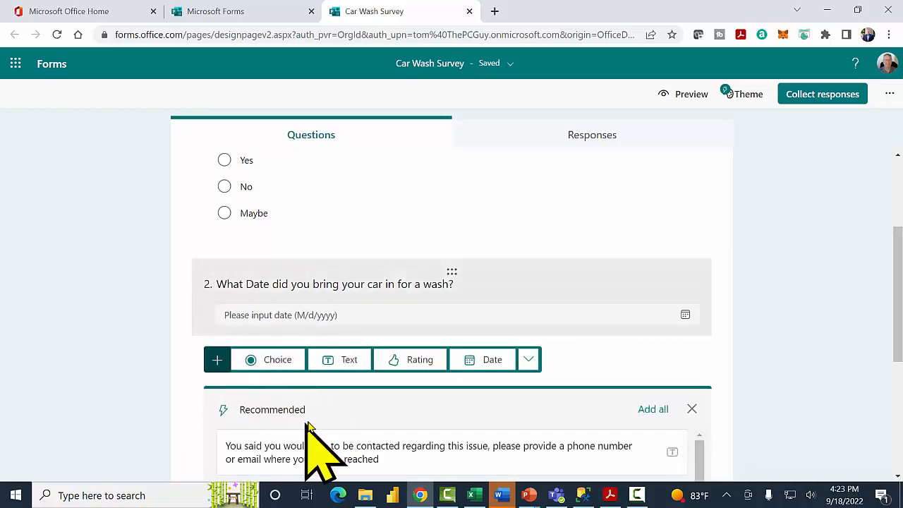
{"action": "left_click", "coordinate": [278, 360]}
{"action": "type", "text": "What s"}
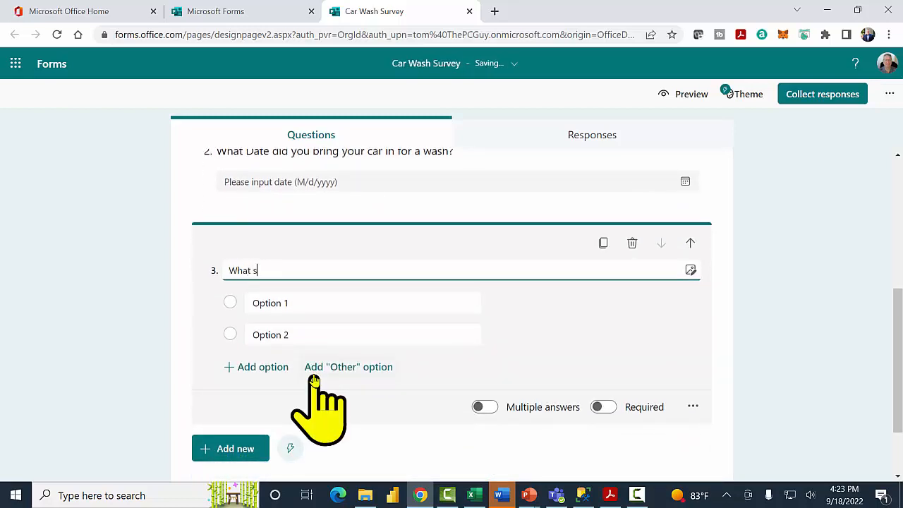
{"action": "type", "text": "rer"}
{"action": "type", "text": "vi"}
{"action": "key", "text": "BackSpace"}
{"action": "type", "text": "vice did you "}
{"action": "type", "text": "get?"}
Step: Name its answer choices Basic Wash, Basic + Tires and Premium
{"action": "left_click", "coordinate": [303, 303]}
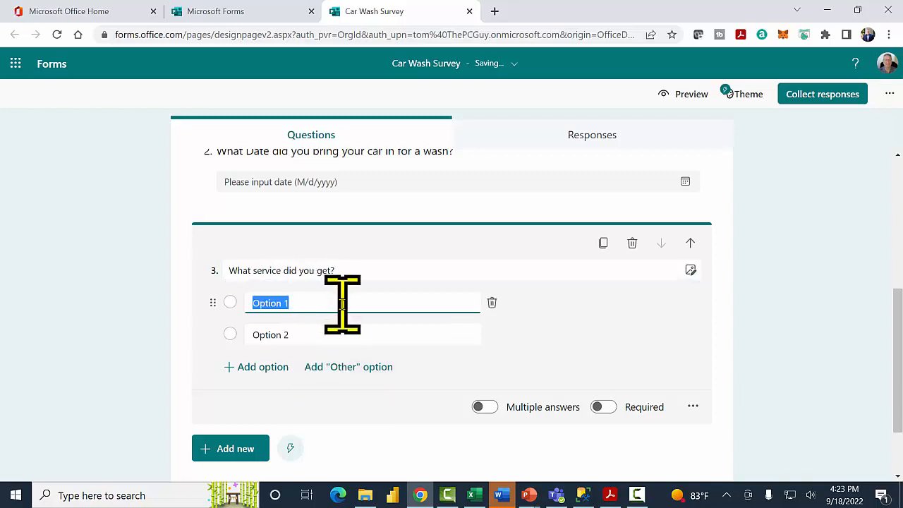
{"action": "type", "text": "Bas"}
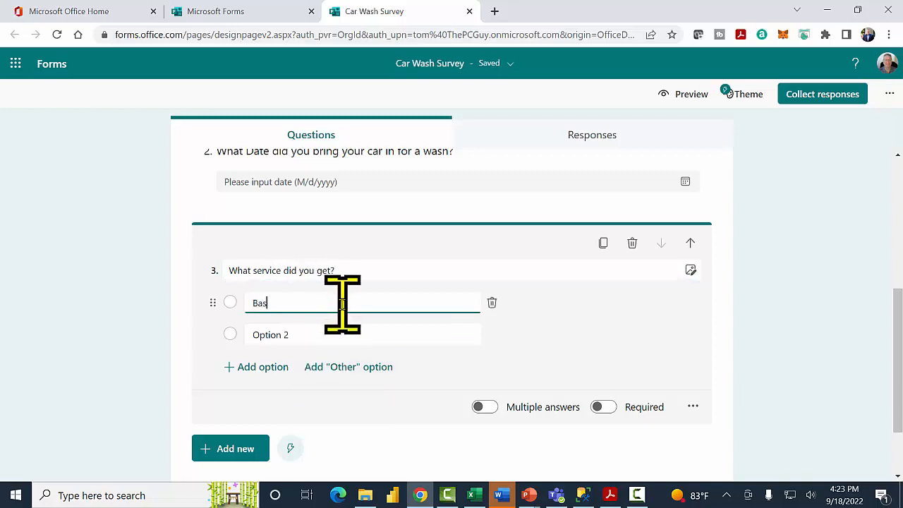
{"action": "type", "text": "ic"}
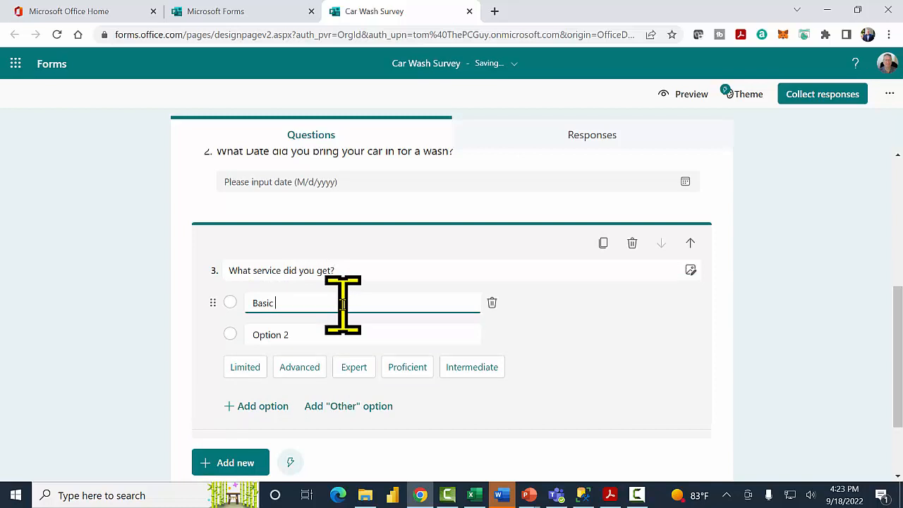
{"action": "type", "text": " Wash"}
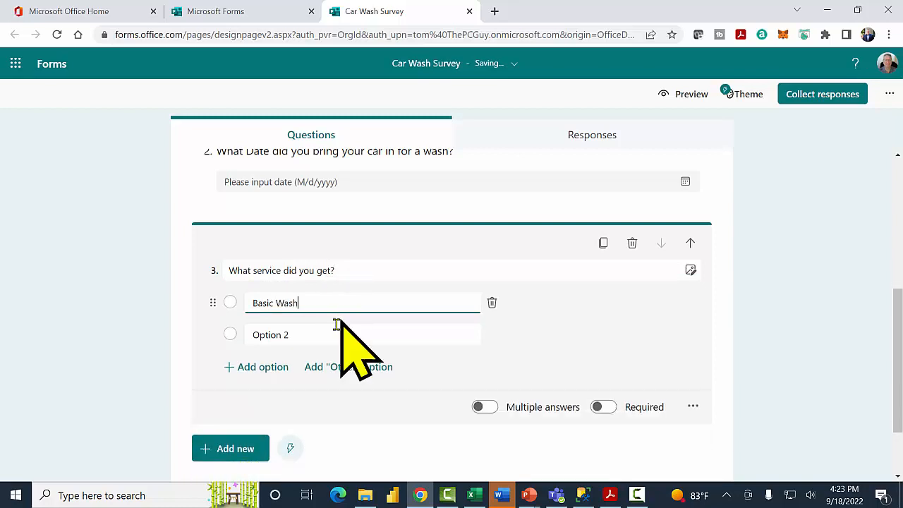
{"action": "left_click", "coordinate": [327, 334]}
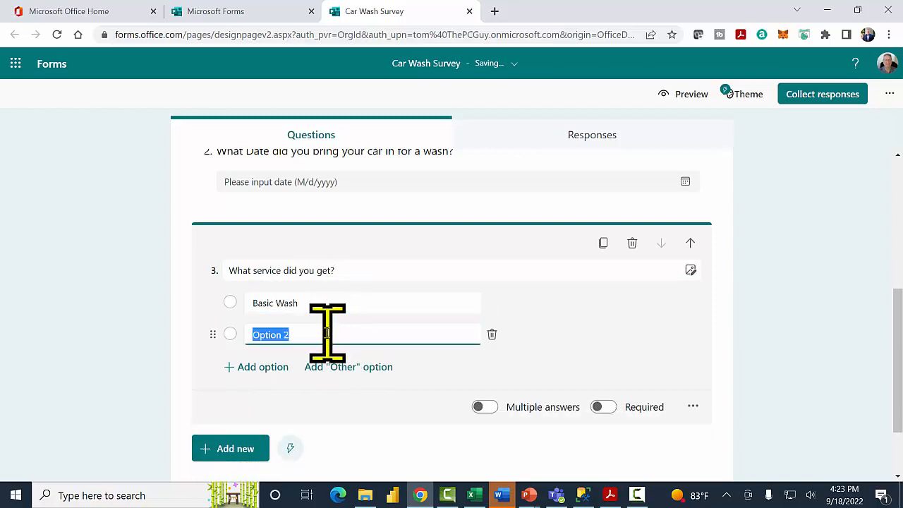
{"action": "type", "text": "Basic + T"}
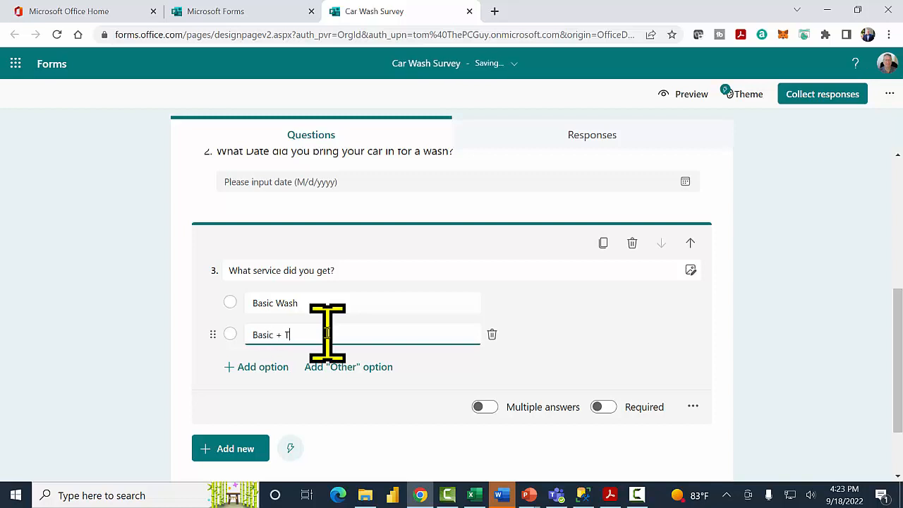
{"action": "type", "text": "ires"}
{"action": "key", "text": "Return"}
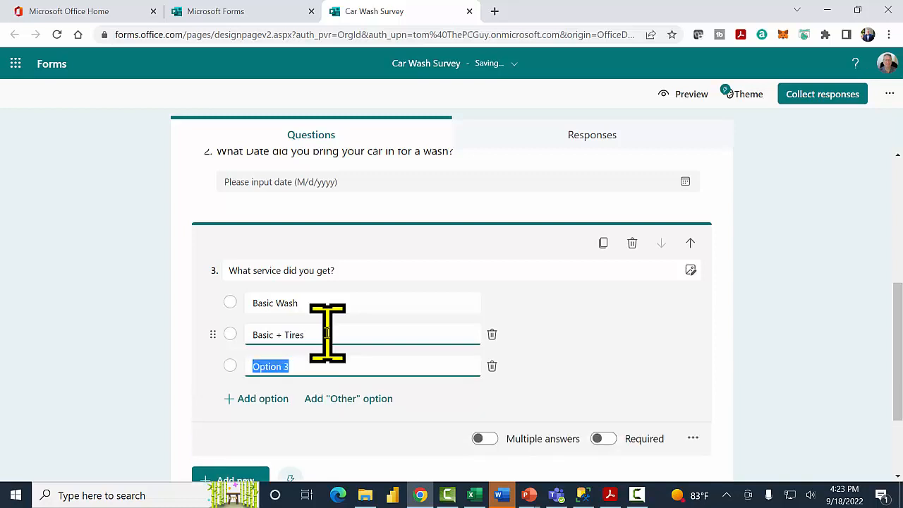
{"action": "type", "text": "Premi"}
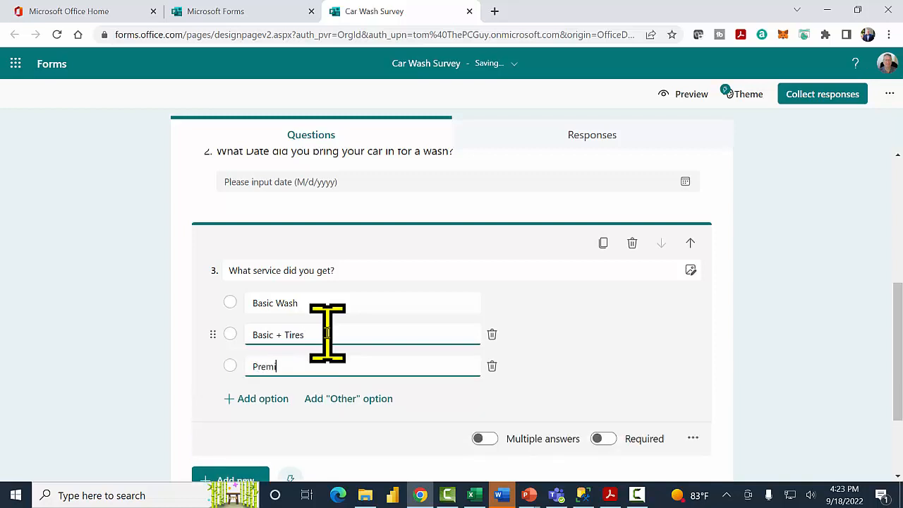
{"action": "type", "text": "um"}
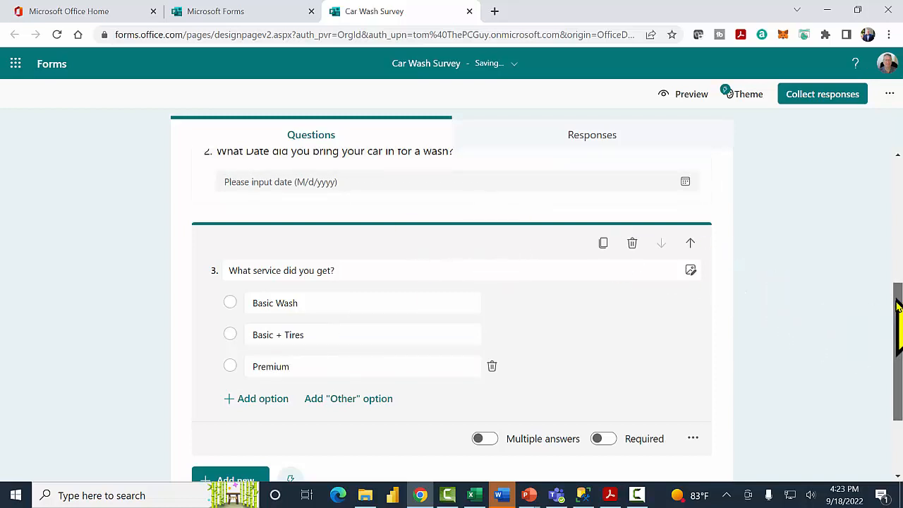
{"action": "left_click_drag", "start_coordinate": [897, 310], "coordinate": [897, 332]}
{"action": "left_click", "coordinate": [571, 332]}
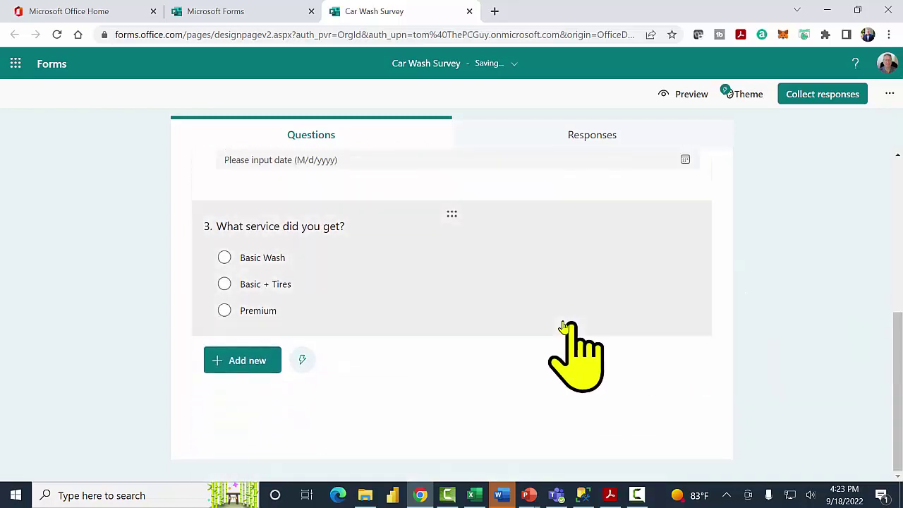
{"action": "left_click", "coordinate": [228, 371]}
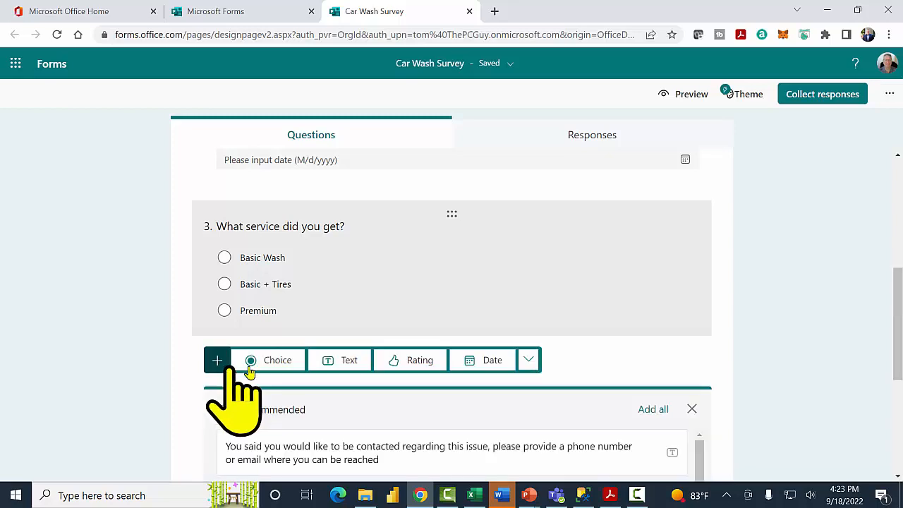
{"action": "left_click", "coordinate": [260, 365]}
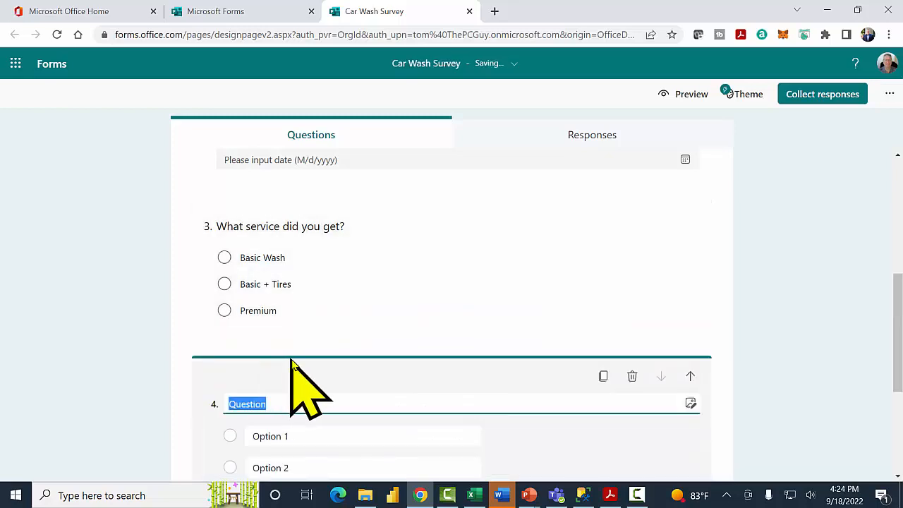
{"action": "type", "text": "What wAS"}
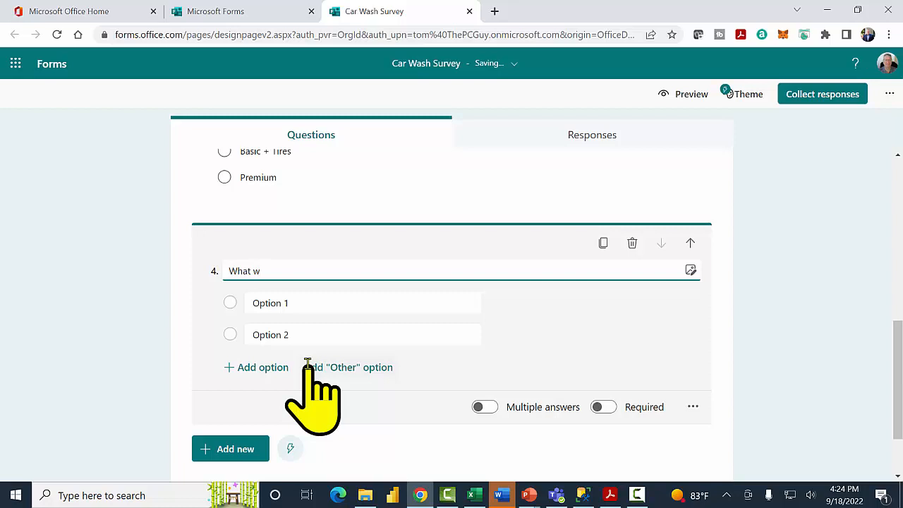
{"action": "type", "text": " your favori"}
{"action": "type", "text": "te par"}
{"action": "type", "text": "t about the service?"}
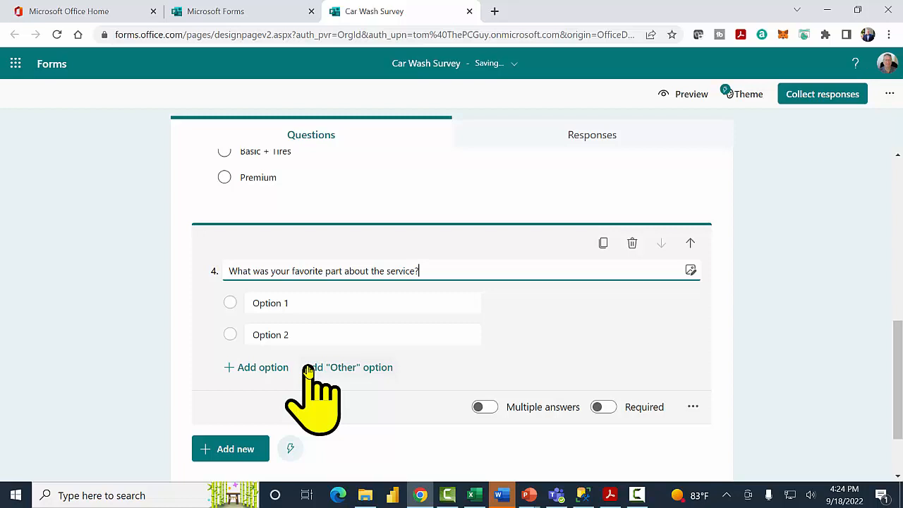
{"action": "left_click", "coordinate": [632, 246]}
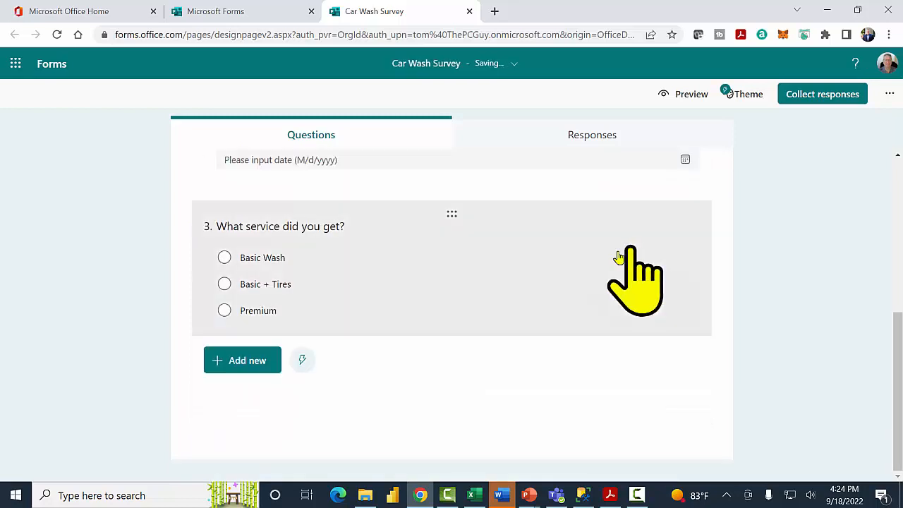
Step: Add text question 4 'What was your favorite part of the service?' with Long answer on
{"action": "left_click", "coordinate": [242, 360]}
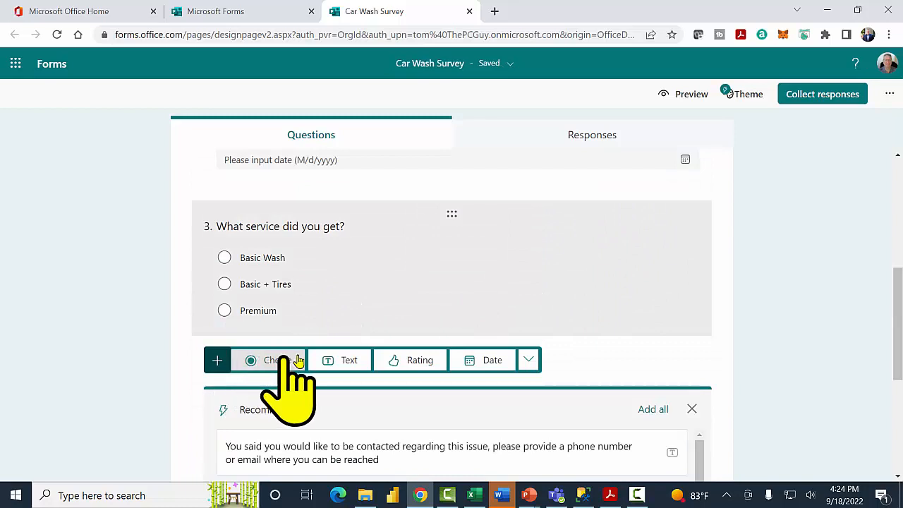
{"action": "left_click", "coordinate": [342, 361]}
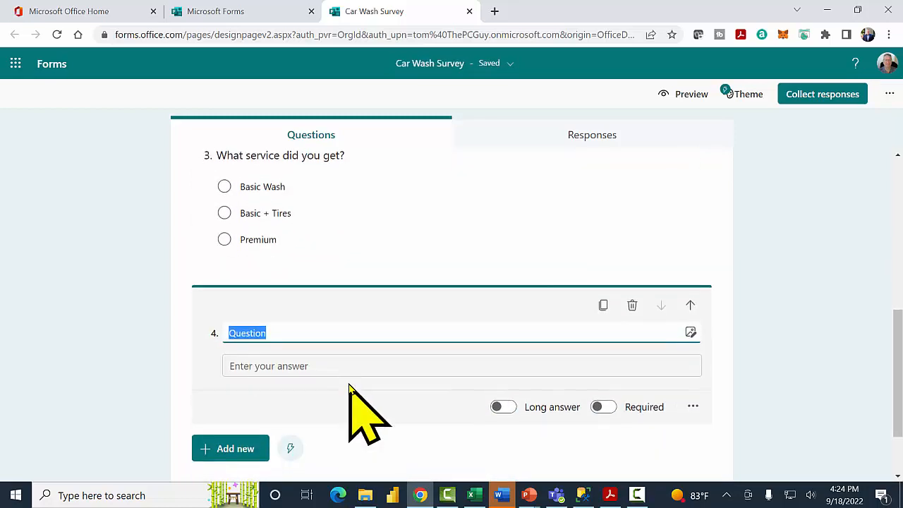
{"action": "type", "text": "What was you"}
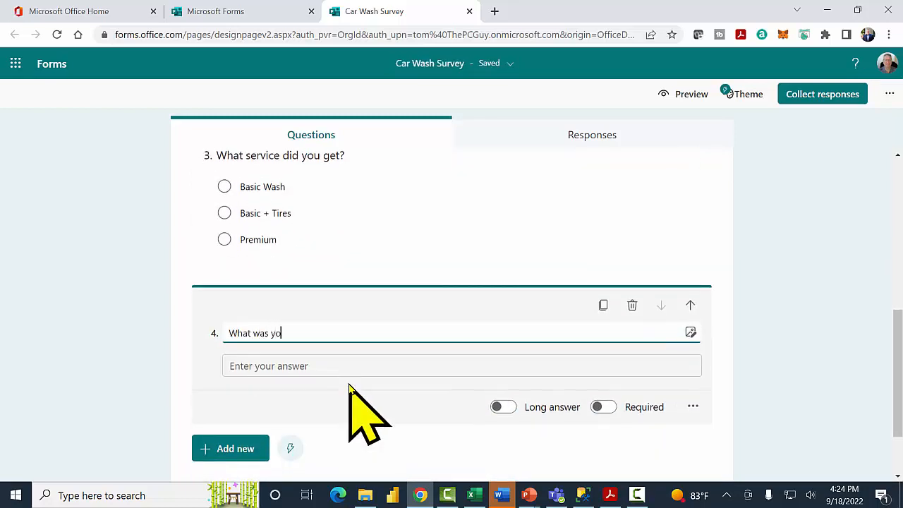
{"action": "type", "text": "r favorite par"}
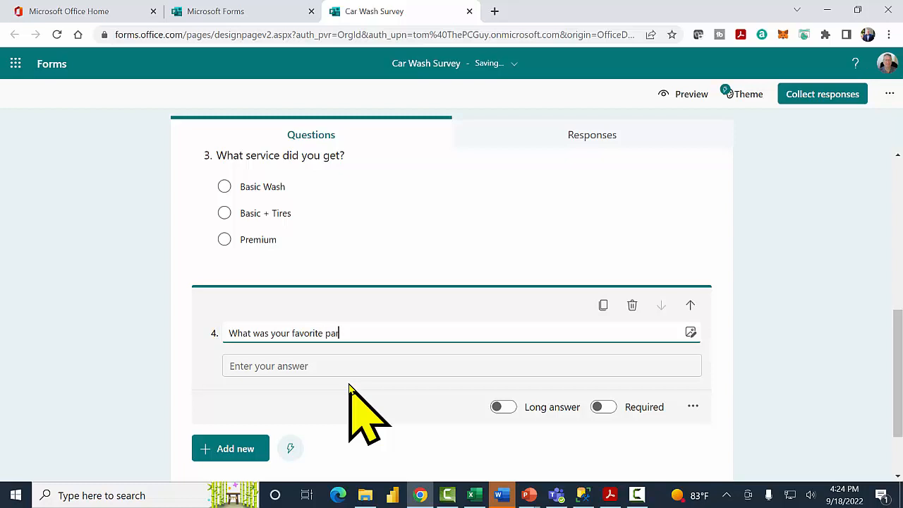
{"action": "type", "text": "t of the service?"}
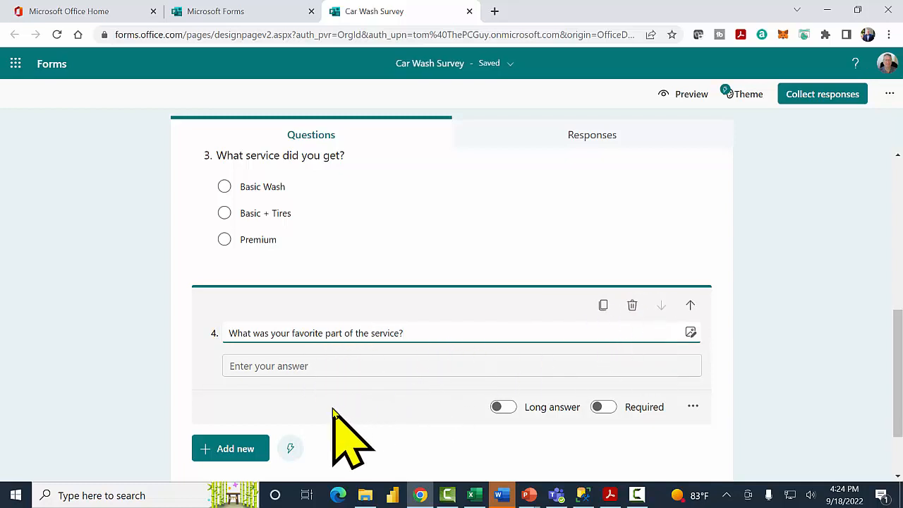
{"action": "left_click", "coordinate": [504, 407]}
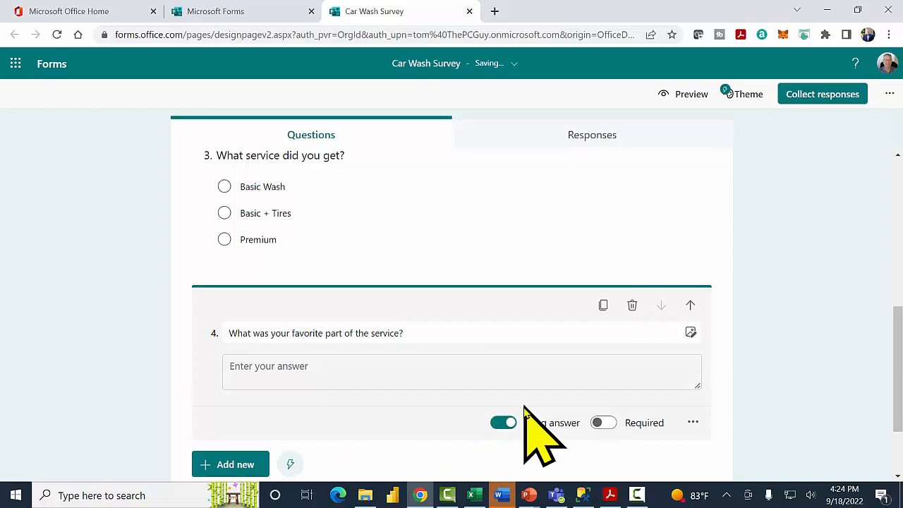
{"action": "left_click_drag", "start_coordinate": [896, 332], "coordinate": [895, 367]}
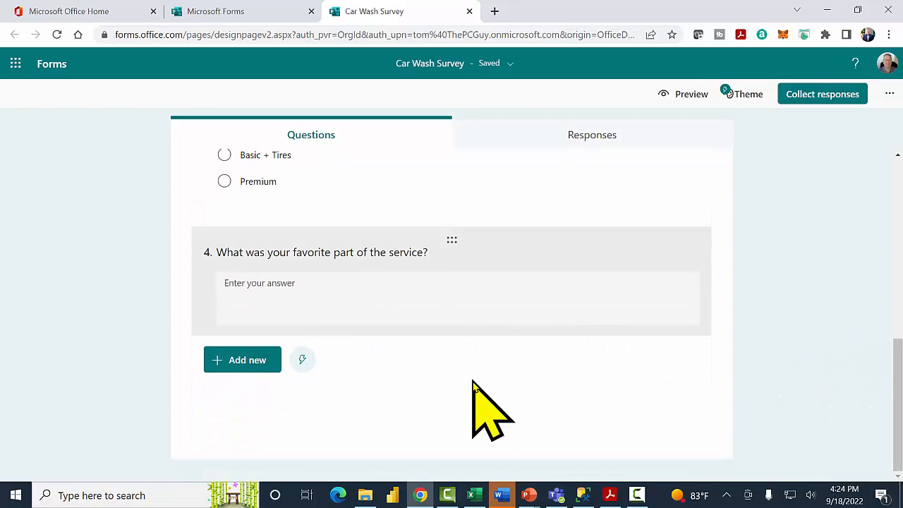
Step: Add text question 5 'What was your least favorite part of the service?' with Long answer on
{"action": "left_click", "coordinate": [254, 360]}
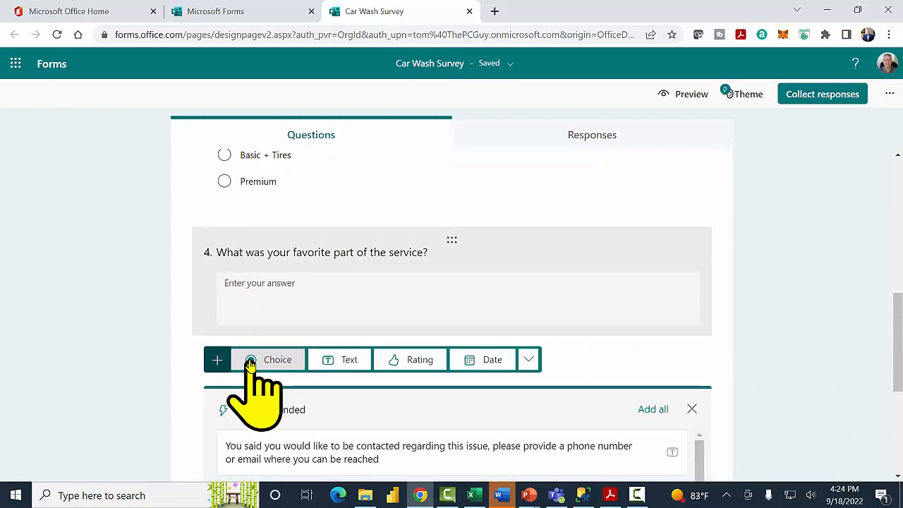
{"action": "left_click", "coordinate": [341, 360]}
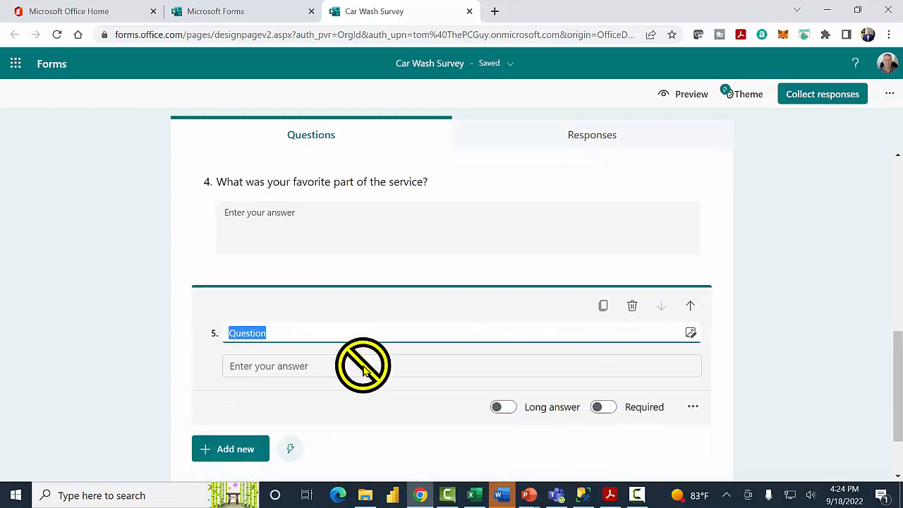
{"action": "type", "text": "What wa"}
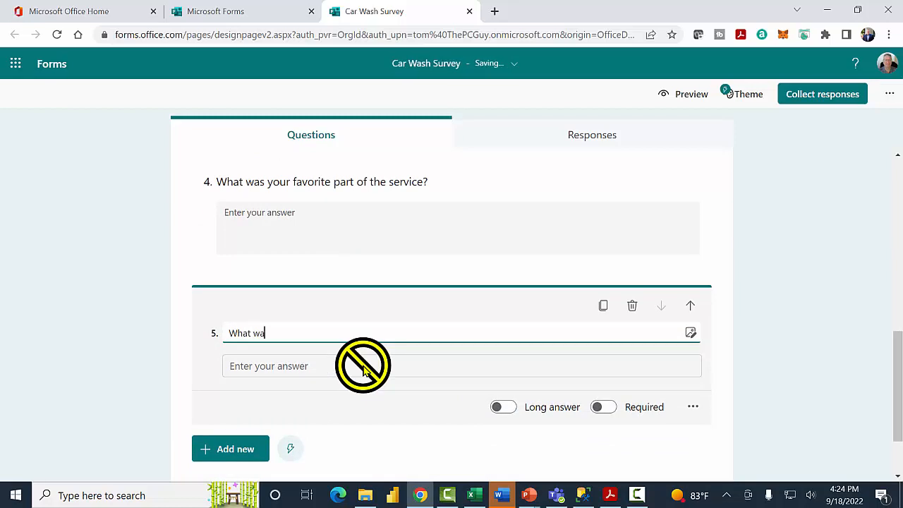
{"action": "type", "text": " lead"}
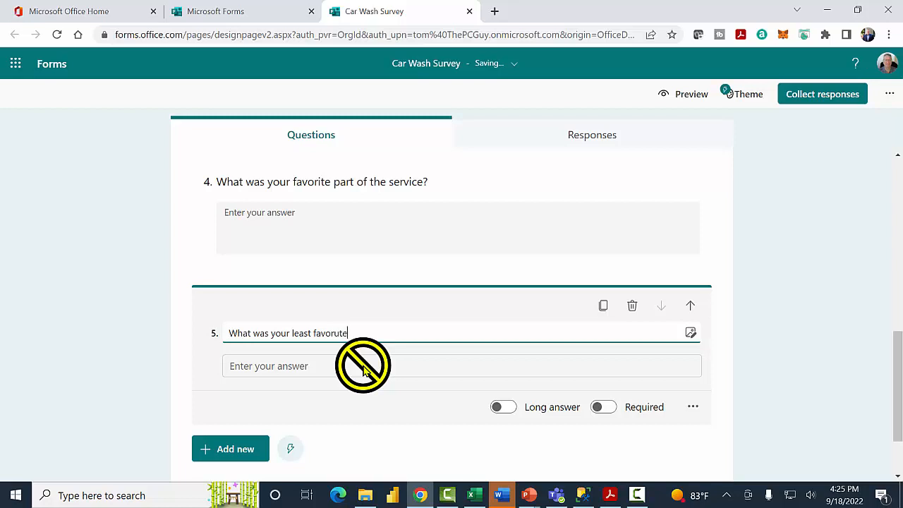
{"action": "type", "text": "ite part of t"}
{"action": "type", "text": "he serv"}
{"action": "type", "text": "ice?"}
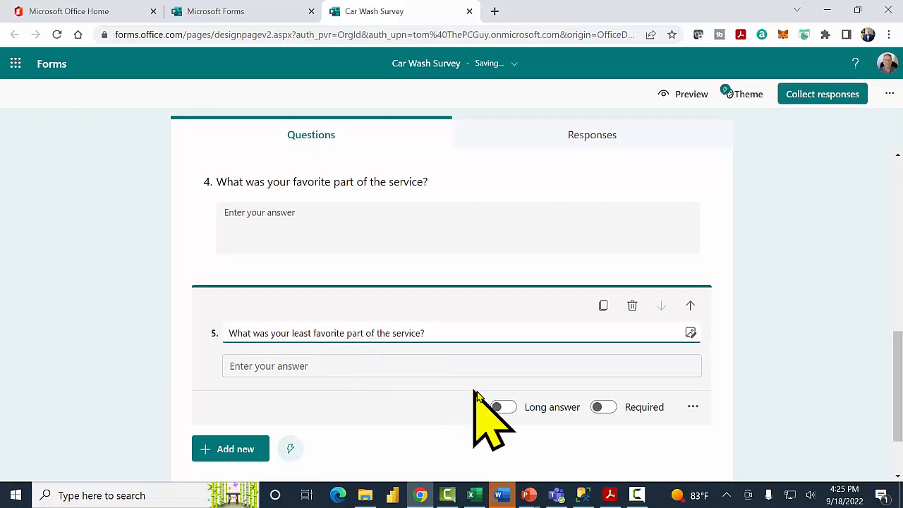
{"action": "left_click", "coordinate": [502, 407]}
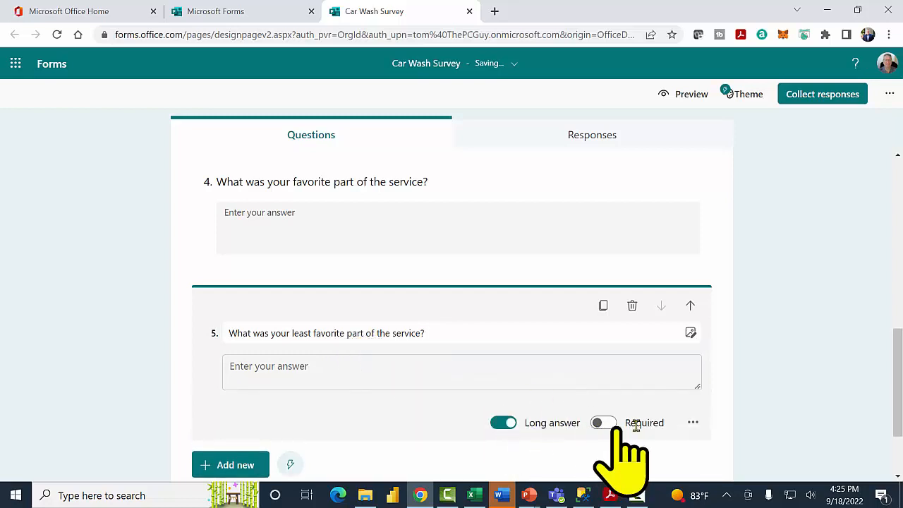
{"action": "left_click", "coordinate": [692, 424]}
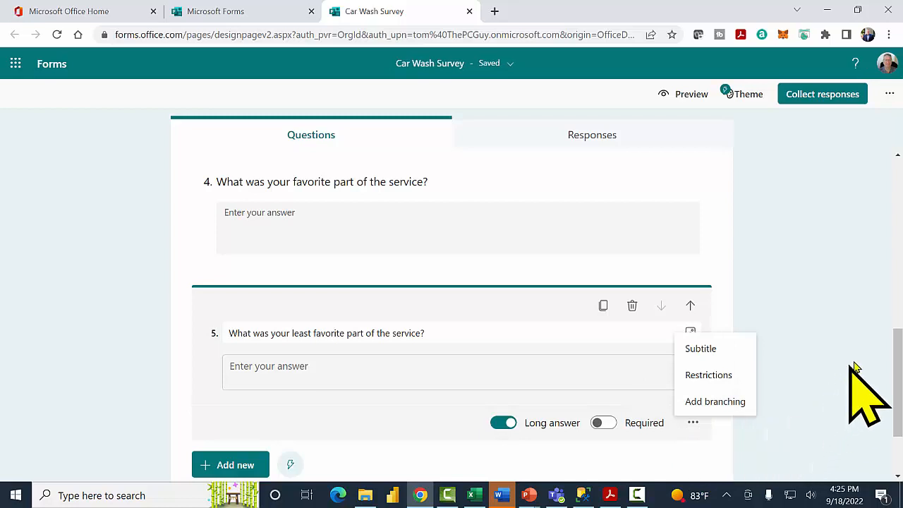
{"action": "left_click_drag", "start_coordinate": [896, 351], "coordinate": [896, 393]}
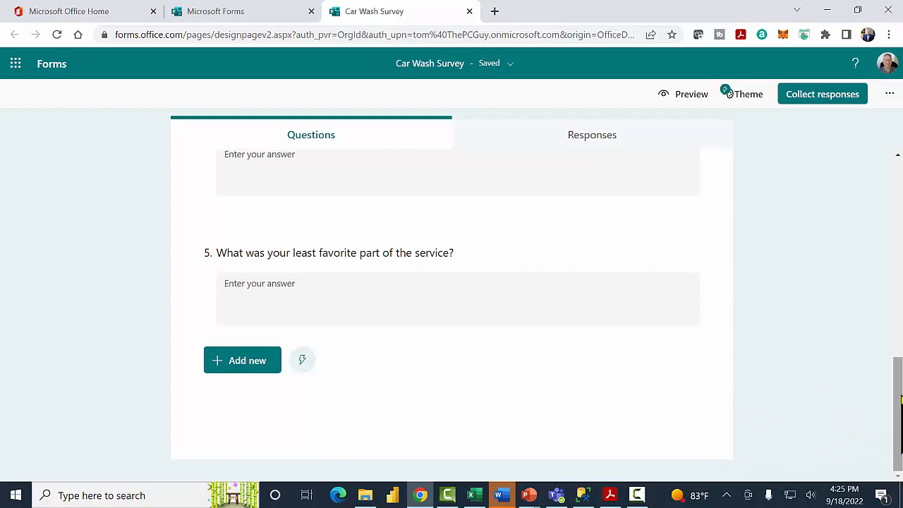
Step: Add rating question 6 titled 'How would rate the overall service?'
{"action": "left_click", "coordinate": [242, 360]}
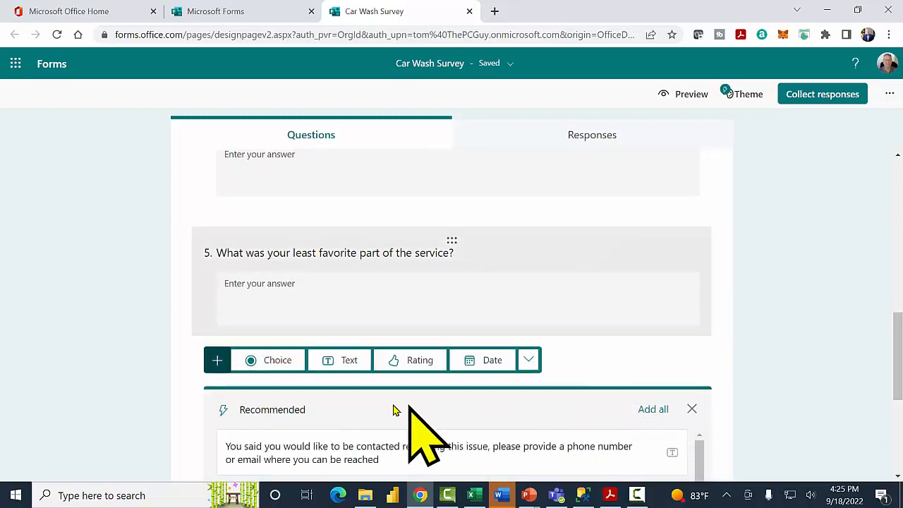
{"action": "left_click", "coordinate": [411, 362]}
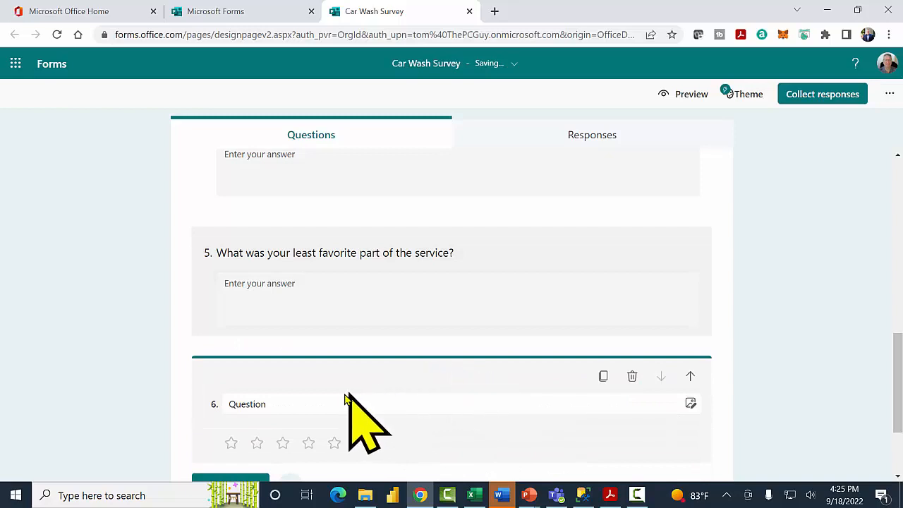
{"action": "left_click", "coordinate": [261, 293]}
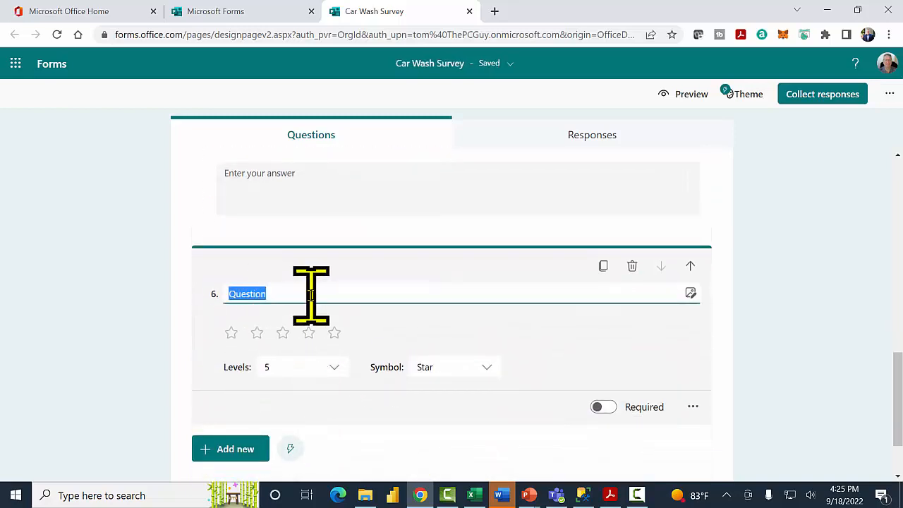
{"action": "type", "text": "Ho"}
{"action": "type", "text": "w would ra"}
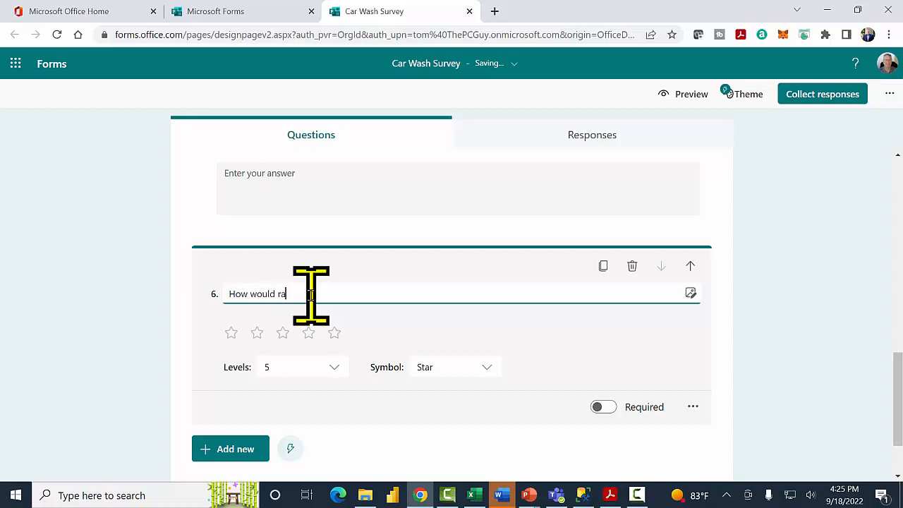
{"action": "type", "text": "te the overall servi"}
{"action": "type", "text": "ce"}
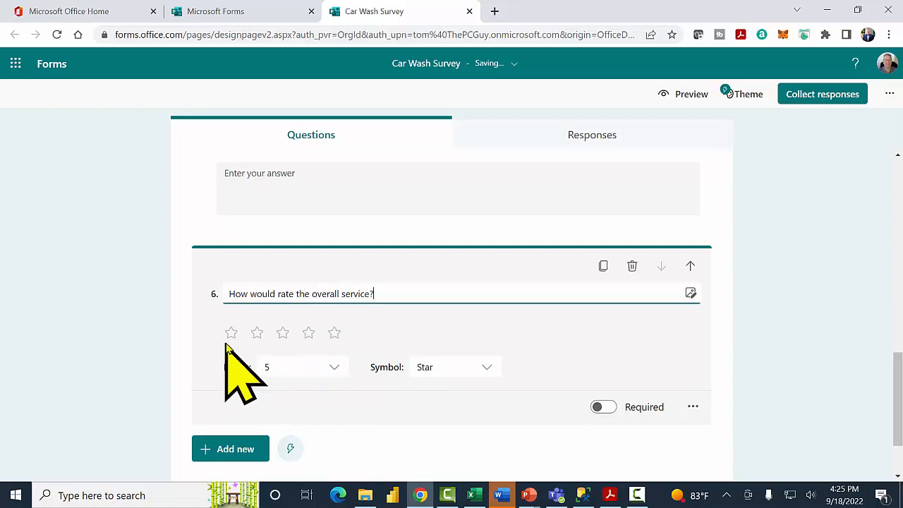
Step: Set the rating to 10 levels and keep Star as the symbol
{"action": "left_click", "coordinate": [334, 367]}
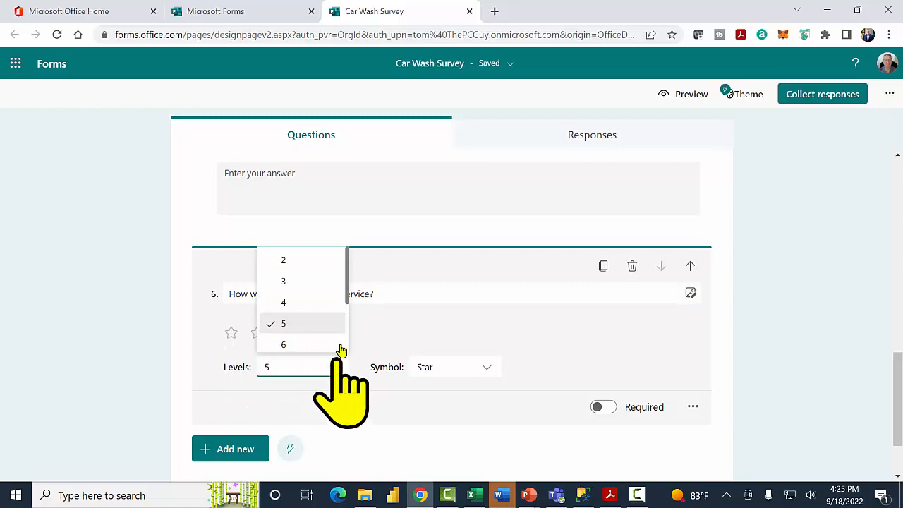
{"action": "left_click", "coordinate": [350, 296]}
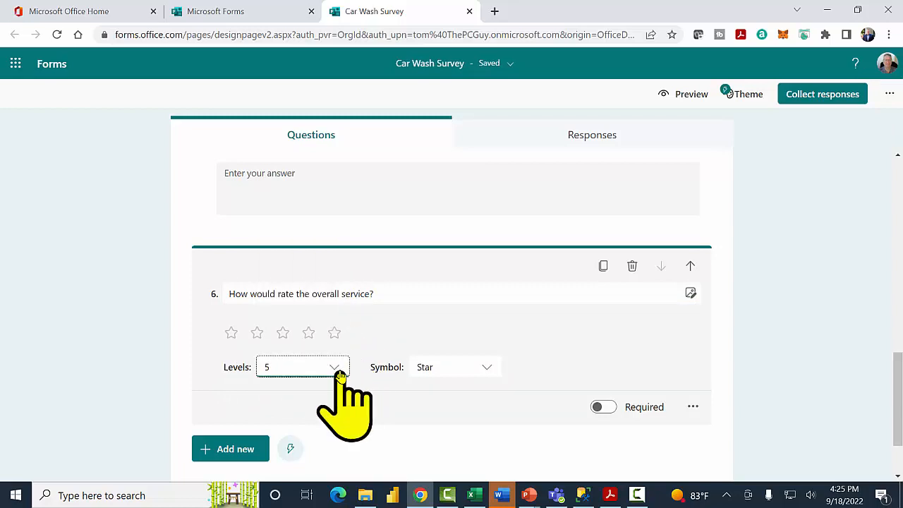
{"action": "left_click", "coordinate": [334, 367]}
{"action": "left_click", "coordinate": [350, 326]}
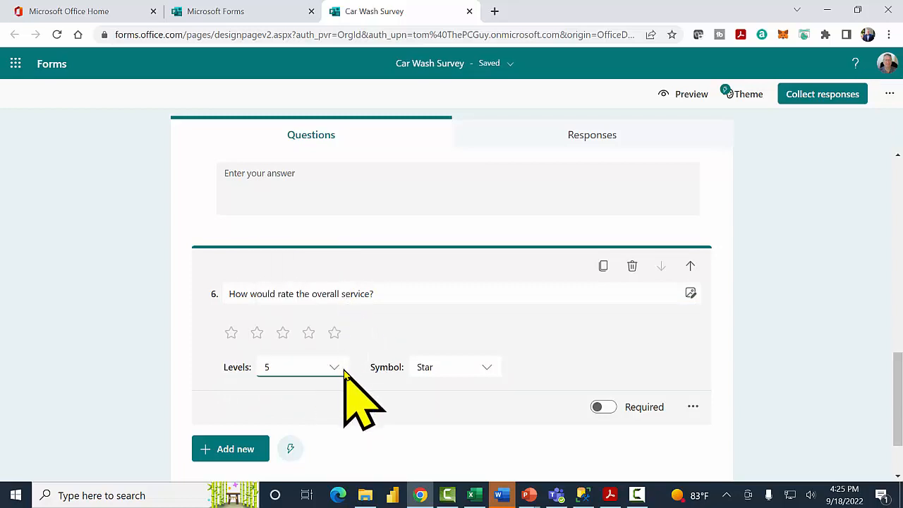
{"action": "left_click", "coordinate": [333, 367]}
{"action": "scroll", "coordinate": [352, 367], "scroll_direction": "down", "scroll_amount": 1}
{"action": "scroll", "coordinate": [351, 344], "scroll_direction": "down", "scroll_amount": 1}
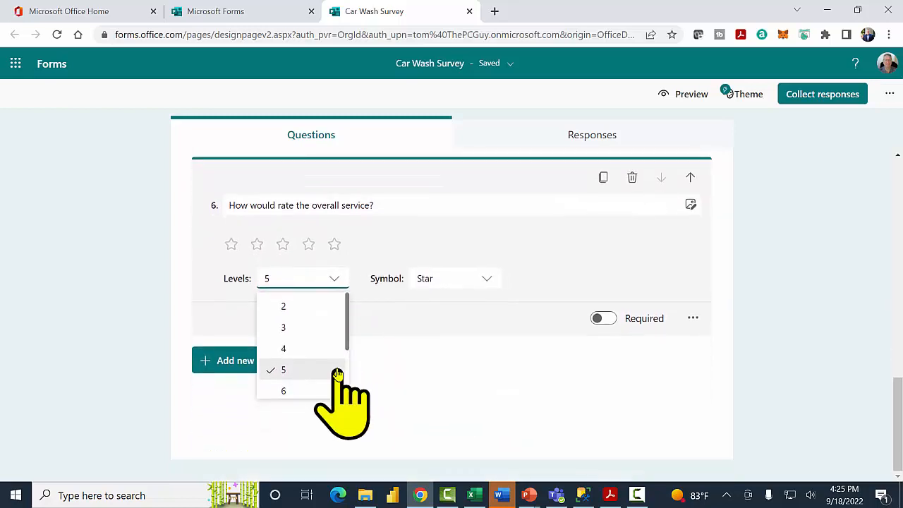
{"action": "left_click", "coordinate": [350, 346]}
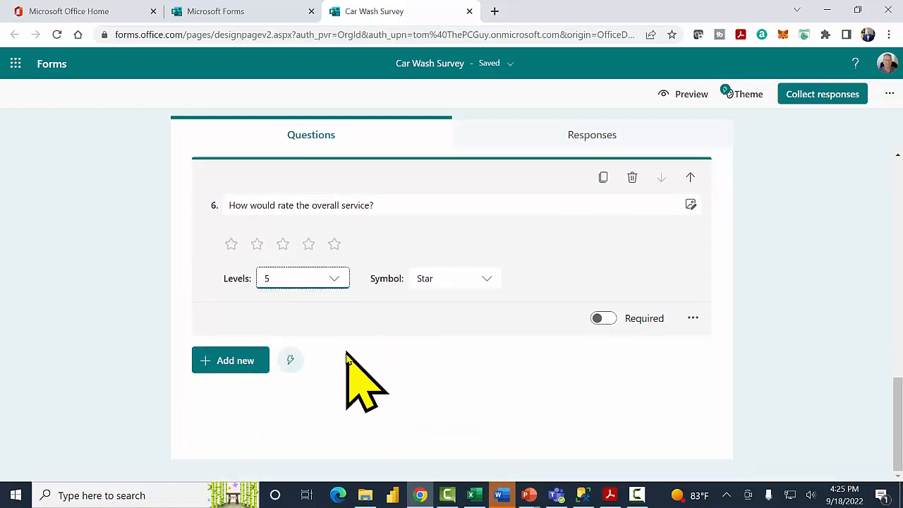
{"action": "left_click", "coordinate": [293, 278]}
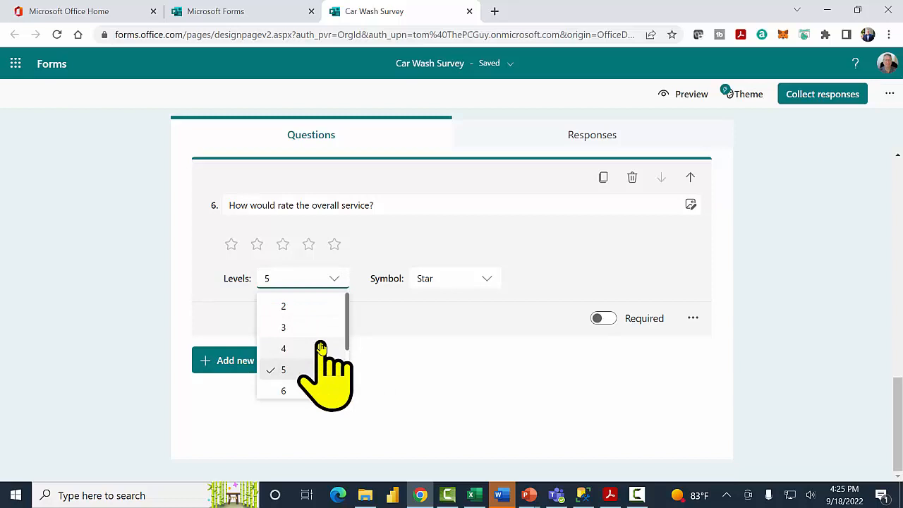
{"action": "scroll", "coordinate": [290, 353], "scroll_direction": "down", "scroll_amount": 2}
{"action": "left_click", "coordinate": [288, 387]}
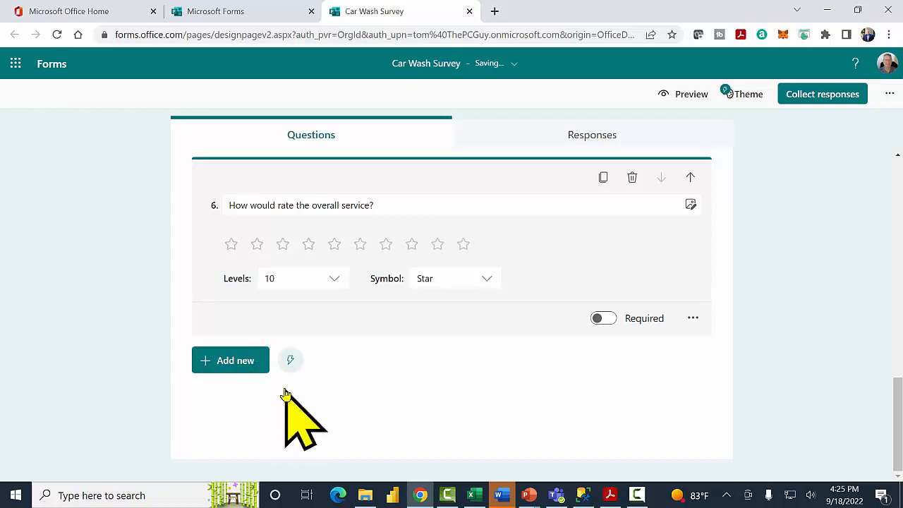
{"action": "left_click", "coordinate": [487, 277]}
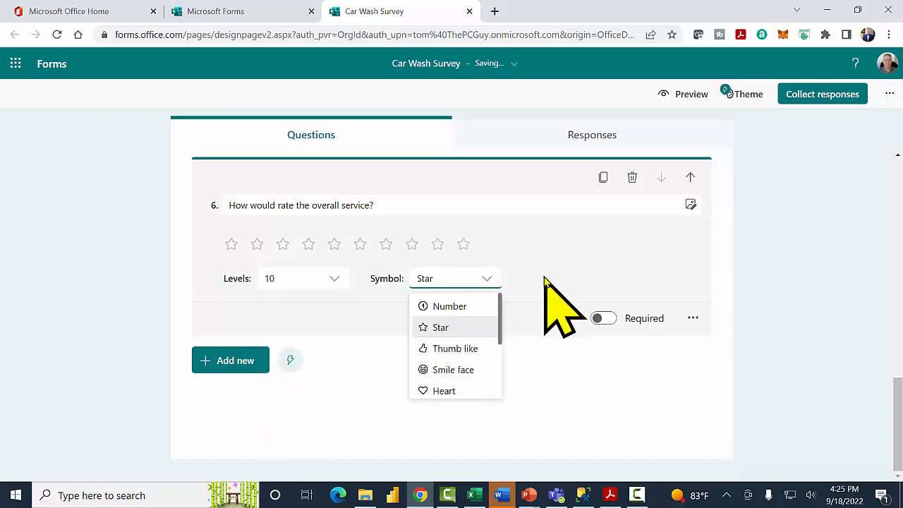
{"action": "left_click", "coordinate": [577, 233]}
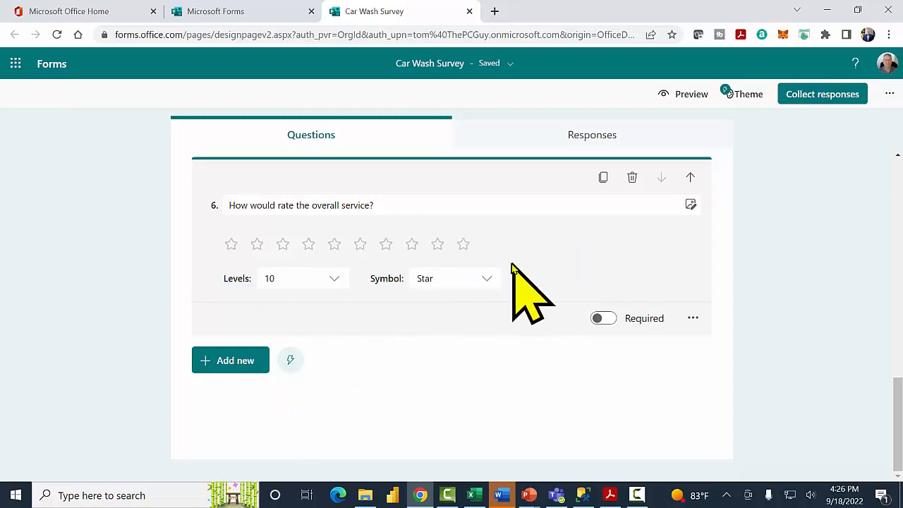
Step: Add choice question 7 'Are you a member of the Frequent Buyers Club?' with Yes and No answers
{"action": "left_click", "coordinate": [225, 360]}
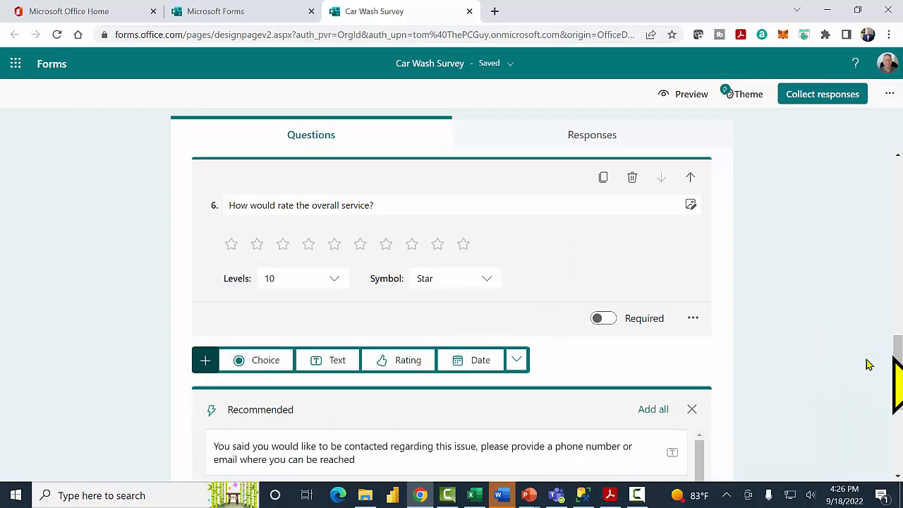
{"action": "left_click", "coordinate": [257, 360]}
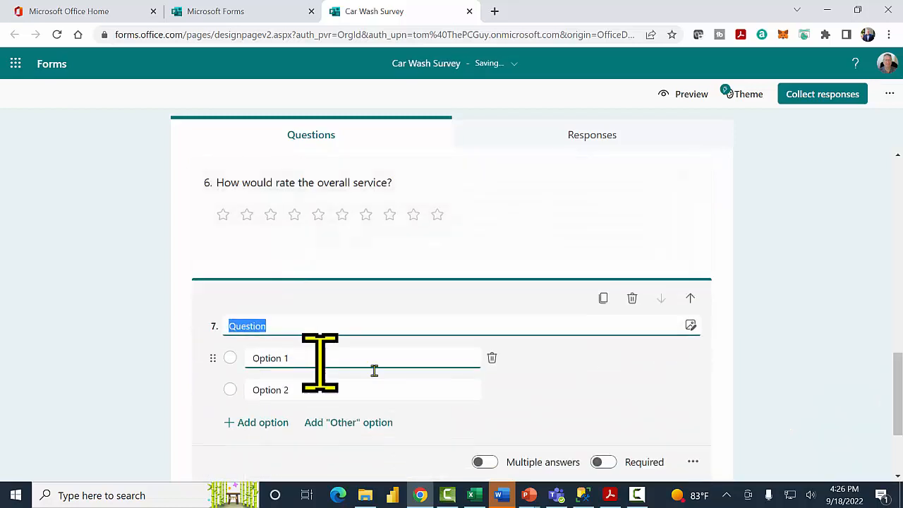
{"action": "type", "text": "Would"}
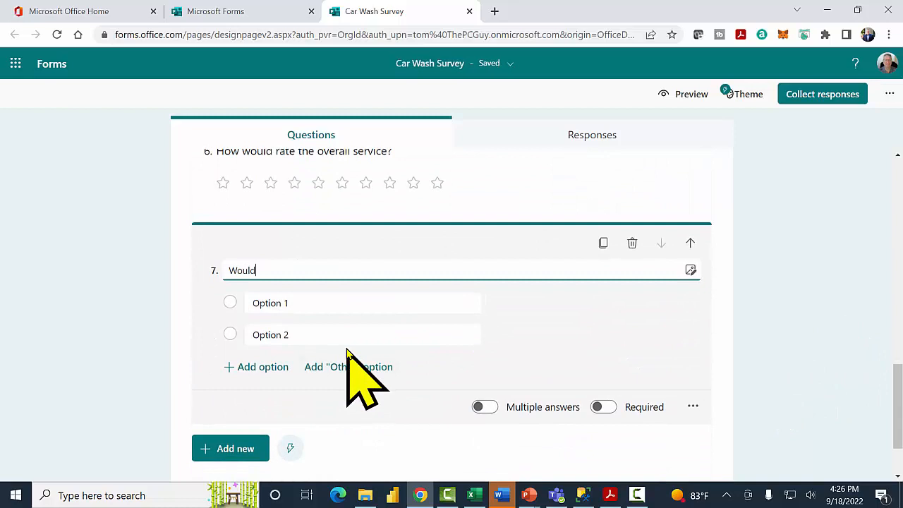
{"action": "type", "text": " you"}
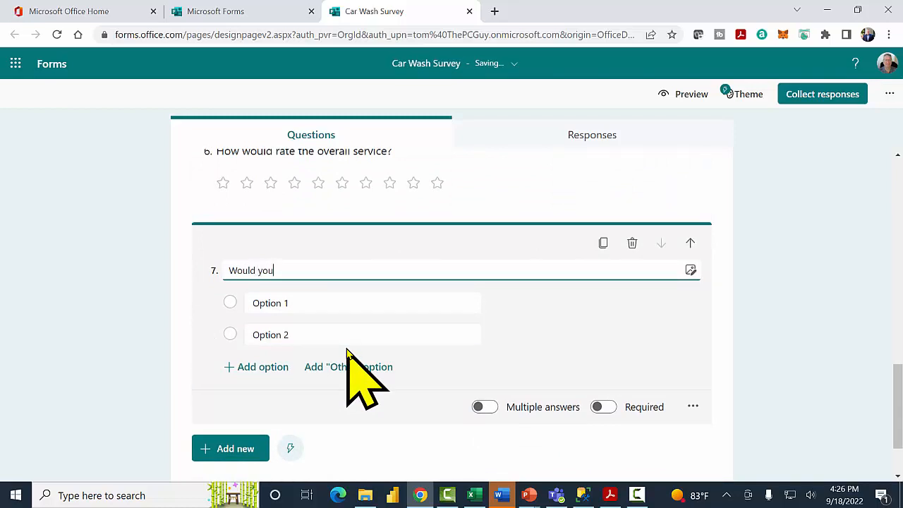
{"action": "key", "text": "BackSpace"}
{"action": "key", "text": "BackSpace"}
{"action": "key", "text": "BackSpace"}
{"action": "type", "text": "Are yo"}
{"action": "type", "text": "u a member of the Fre"}
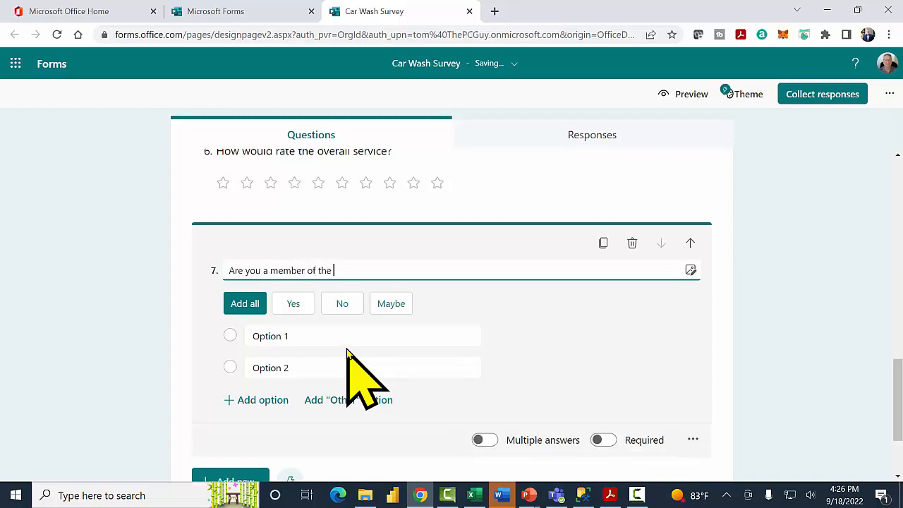
{"action": "type", "text": "que"}
{"action": "type", "text": "nt "}
{"action": "type", "text": "Byu"}
{"action": "key", "text": "BackSpace"}
{"action": "key", "text": "BackSpace"}
{"action": "key", "text": "BackSpace"}
{"action": "type", "text": "ers "}
{"action": "type", "text": "Club?"}
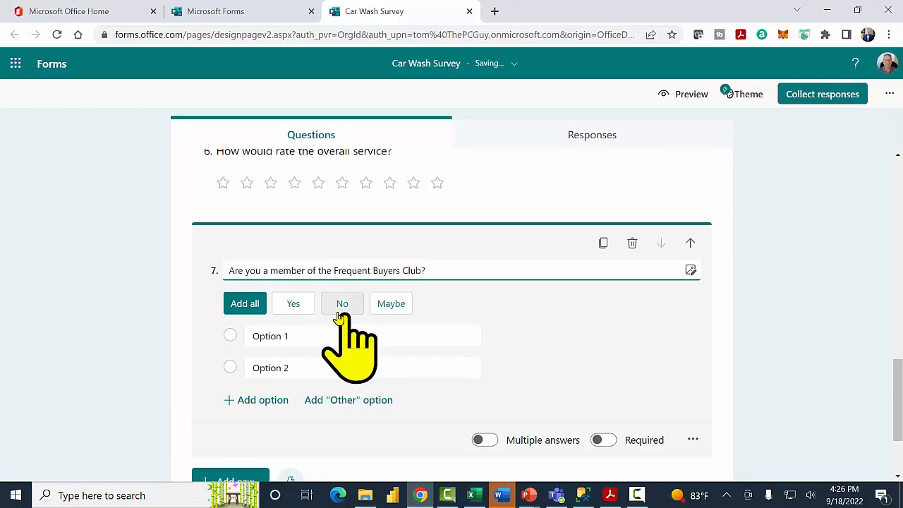
{"action": "left_click", "coordinate": [293, 303]}
{"action": "left_click", "coordinate": [289, 305]}
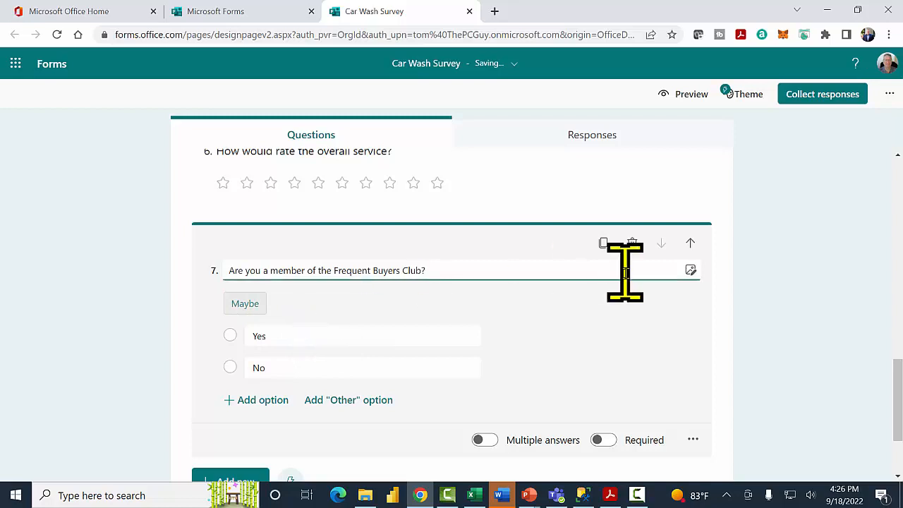
{"action": "left_click_drag", "start_coordinate": [899, 367], "coordinate": [899, 395]}
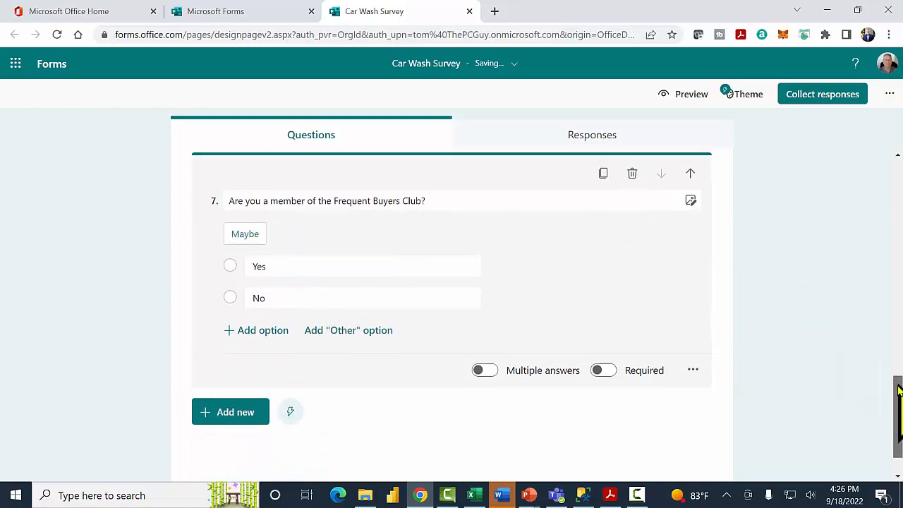
Step: Add choice question 8 'Would you be interested in the Frequent Buyers Club' with suggested answers Yes, No and Maybe
{"action": "left_click", "coordinate": [790, 393]}
{"action": "left_click", "coordinate": [240, 361]}
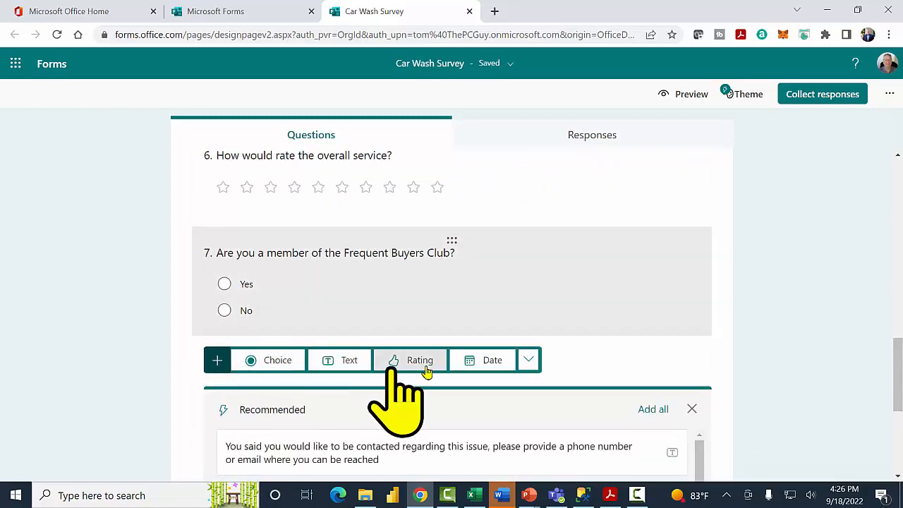
{"action": "left_click", "coordinate": [268, 360]}
{"action": "type", "text": "Would you be interes"}
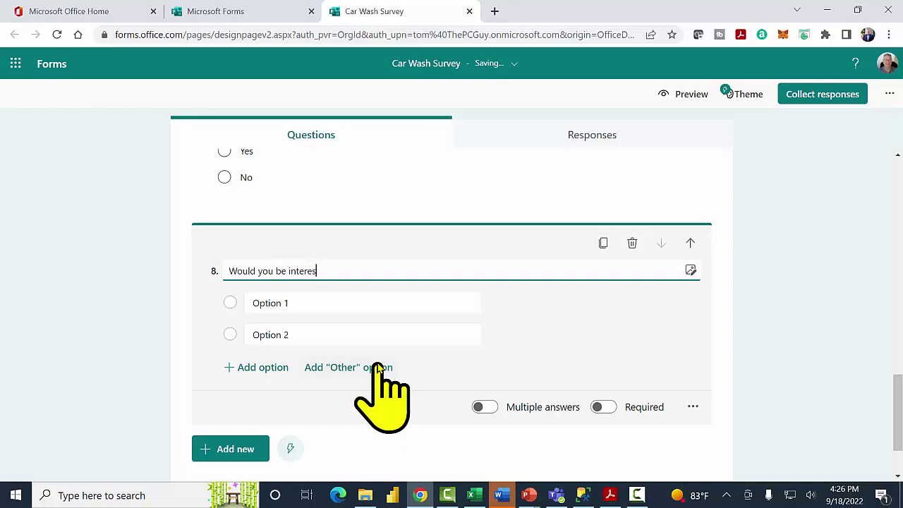
{"action": "type", "text": "ted in the Frequent Buyers Club"}
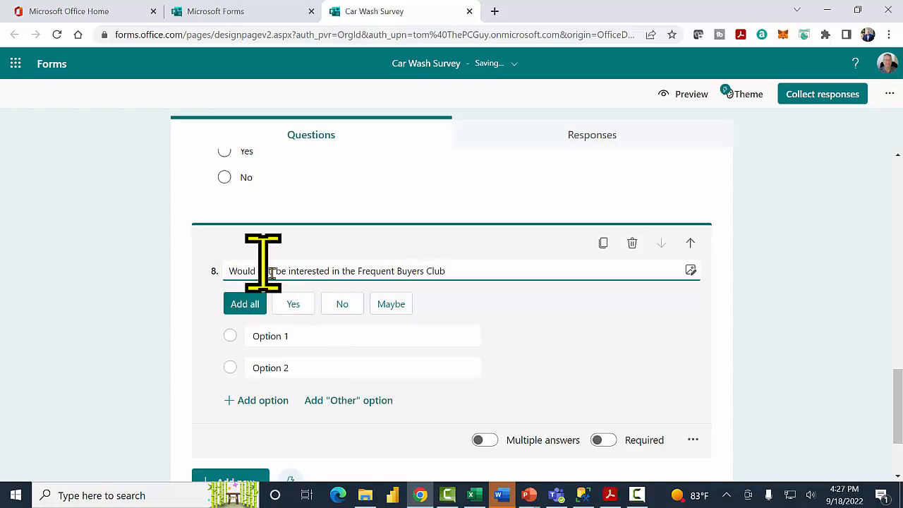
{"action": "left_click", "coordinate": [245, 303]}
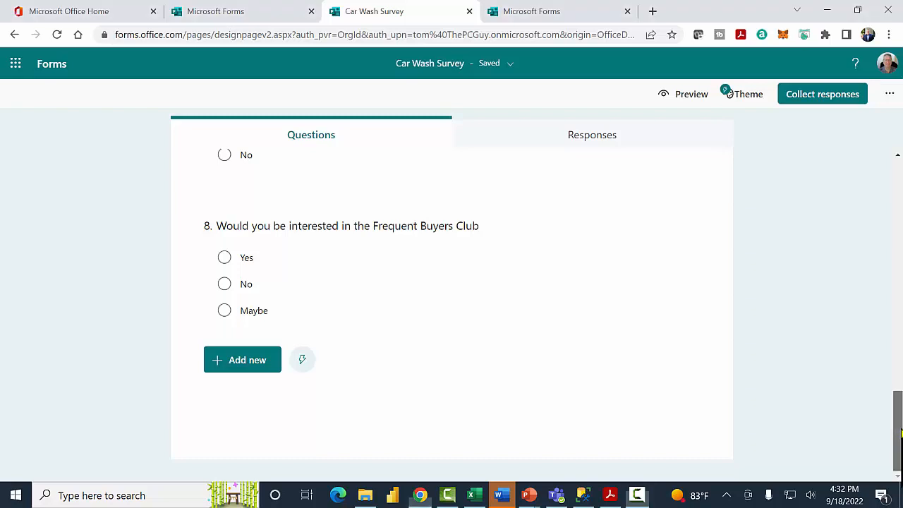
{"action": "left_click_drag", "start_coordinate": [897, 422], "coordinate": [898, 169]}
{"action": "mouse_move", "coordinate": [897, 204]}
{"action": "left_mouse_down"}
{"action": "mouse_move", "coordinate": [896, 423]}
{"action": "mouse_move", "coordinate": [890, 148]}
{"action": "left_mouse_up"}
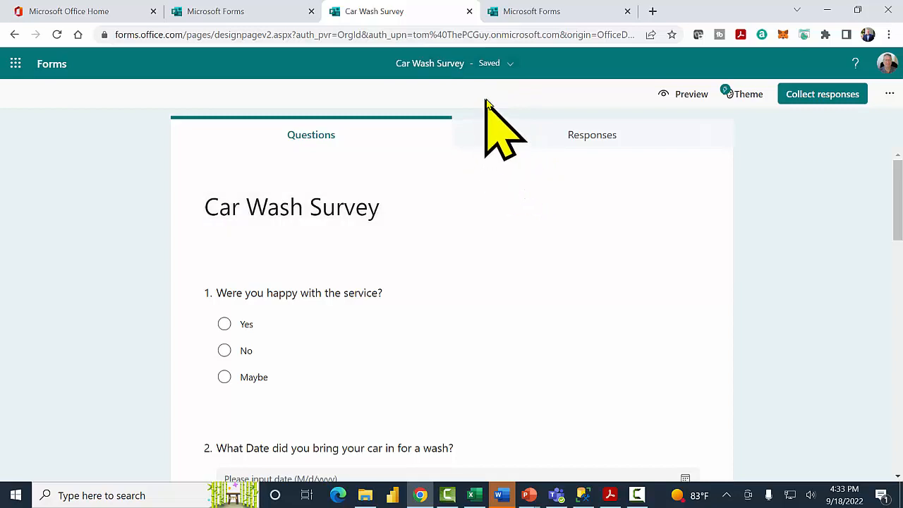
Step: In the form settings, allow anyone to respond rather than only people in the organization
{"action": "left_click", "coordinate": [890, 96]}
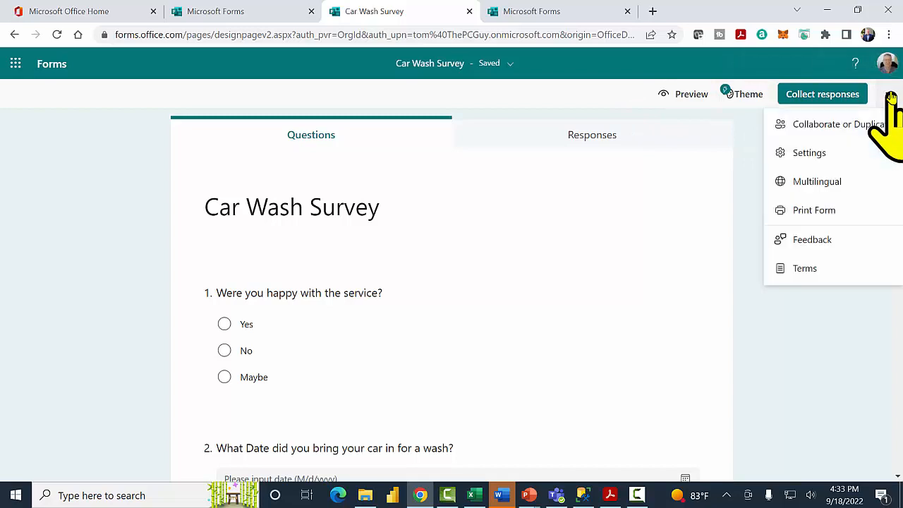
{"action": "left_click", "coordinate": [809, 153]}
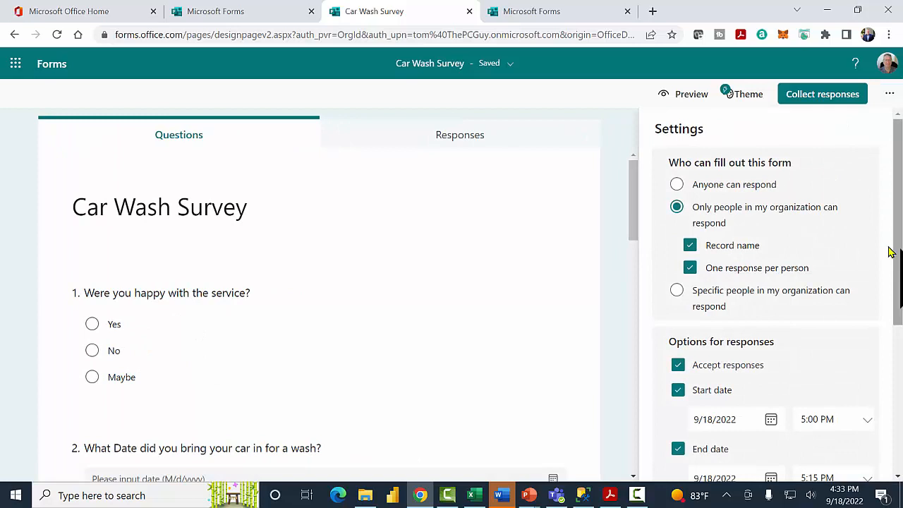
{"action": "left_click", "coordinate": [676, 184]}
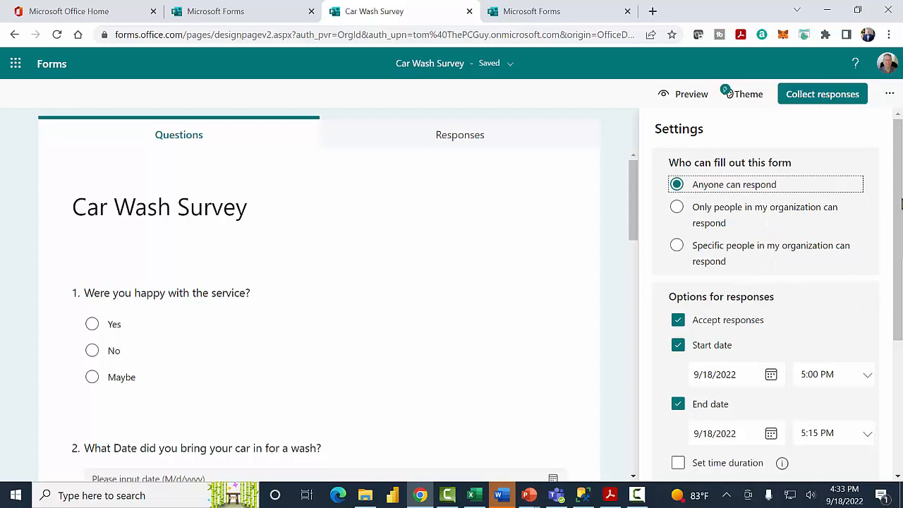
{"action": "left_click_drag", "start_coordinate": [897, 212], "coordinate": [898, 324]}
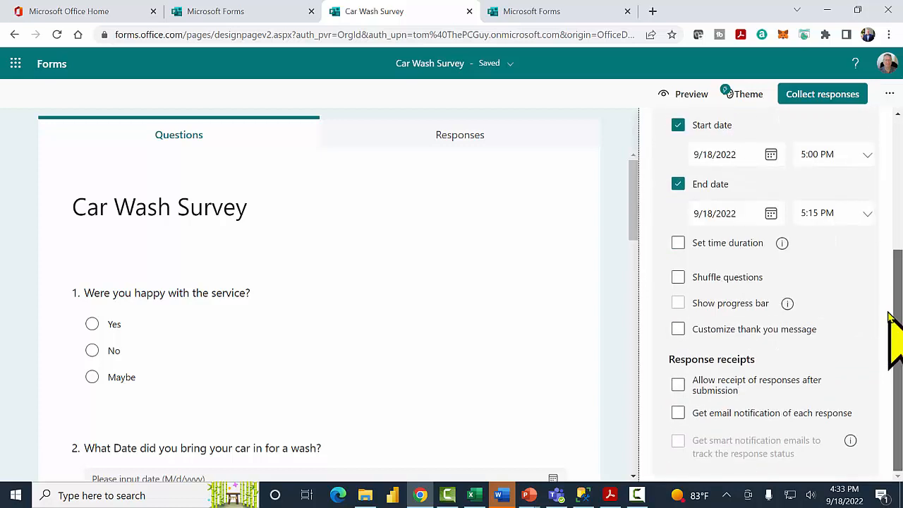
Step: Enable a custom thank-you message reading 'Thank you for your response. Your business is appreciated.'
{"action": "left_click", "coordinate": [678, 329]}
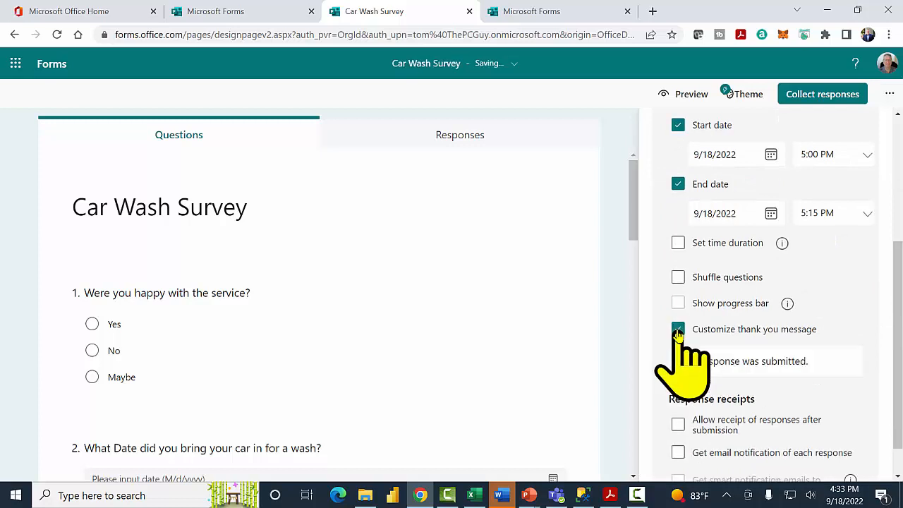
{"action": "left_click", "coordinate": [817, 362]}
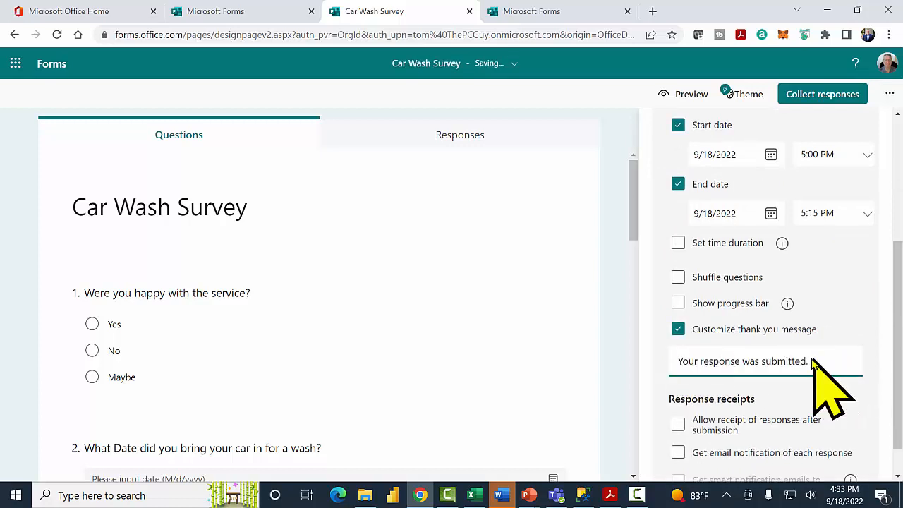
{"action": "triple_click", "coordinate": [688, 361]}
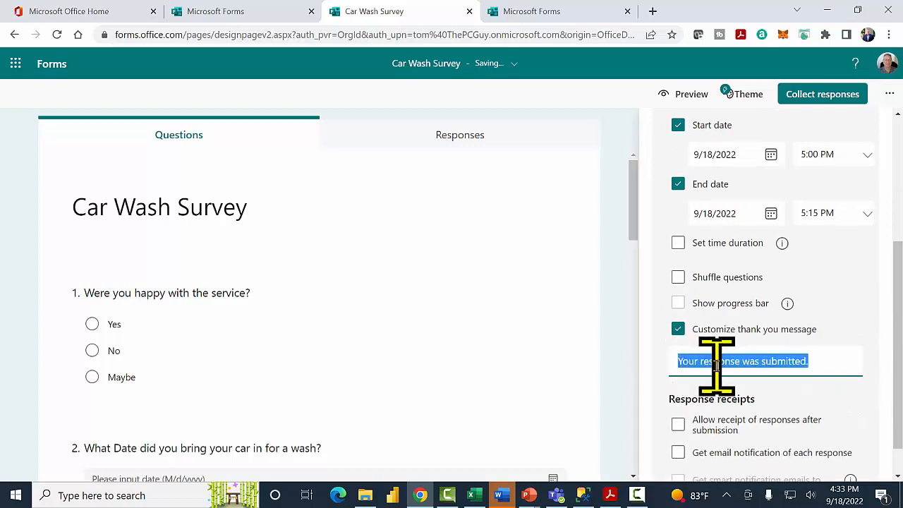
{"action": "type", "text": "Thank you"}
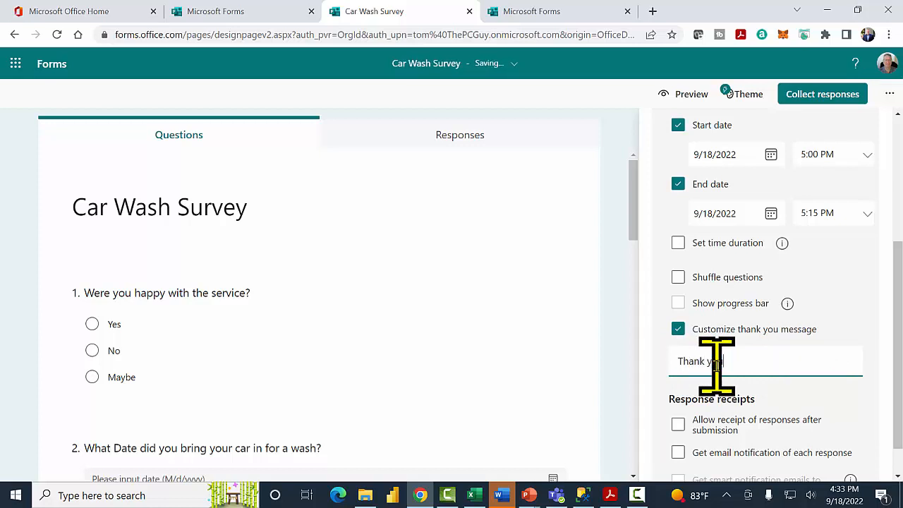
{"action": "right_click", "coordinate": [717, 361]}
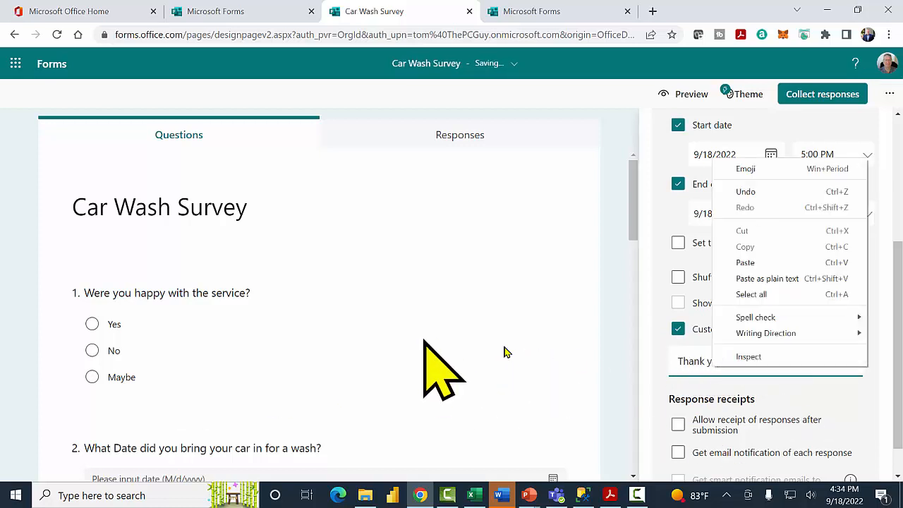
{"action": "left_click", "coordinate": [769, 405]}
{"action": "type", "text": "ou for your reponse. Your busi"}
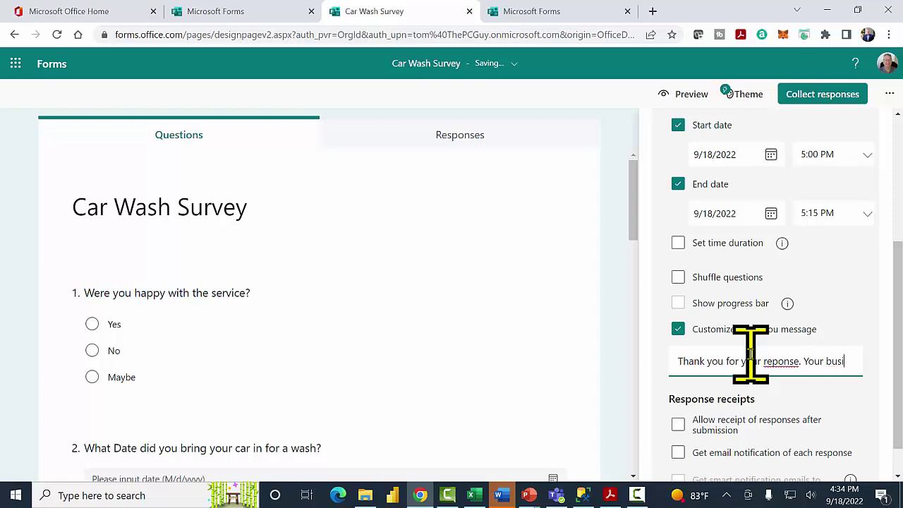
{"action": "type", "text": "ness is appreciated."}
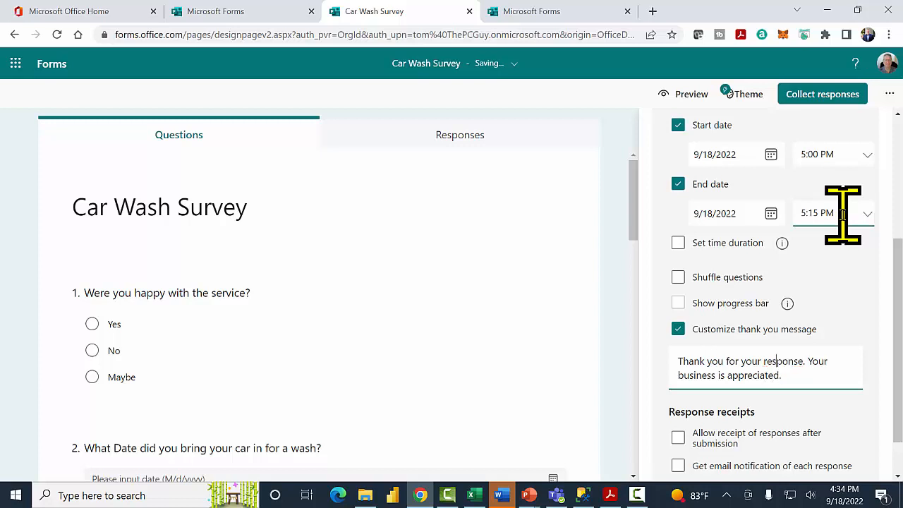
{"action": "scroll", "coordinate": [896, 282], "scroll_direction": "up", "scroll_amount": 5}
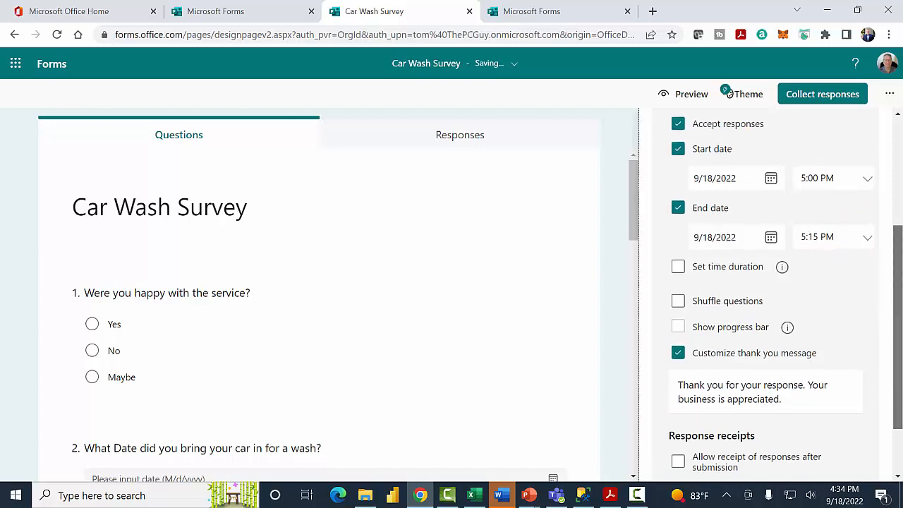
{"action": "scroll", "coordinate": [896, 211], "scroll_direction": "up", "scroll_amount": 1}
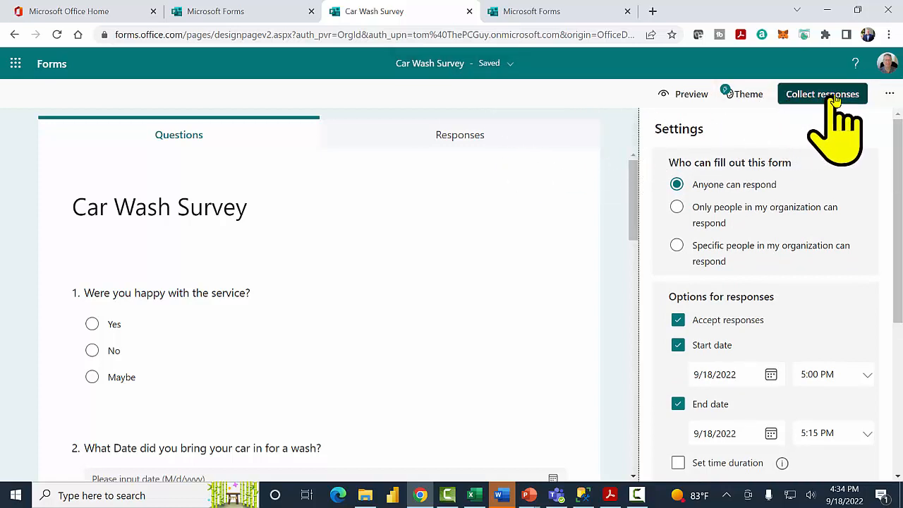
Step: Leave Settings and bring up the Send and collect responses panel with the survey link
{"action": "left_click", "coordinate": [889, 94]}
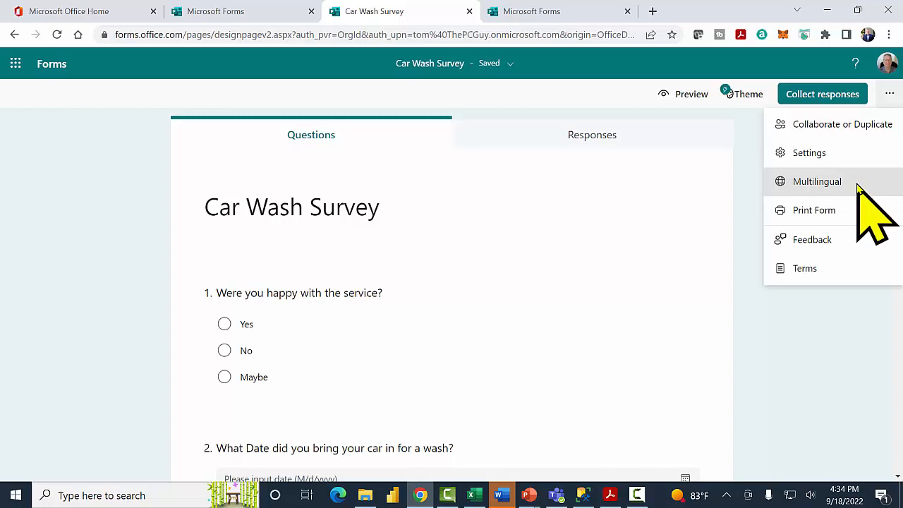
{"action": "left_click", "coordinate": [815, 98]}
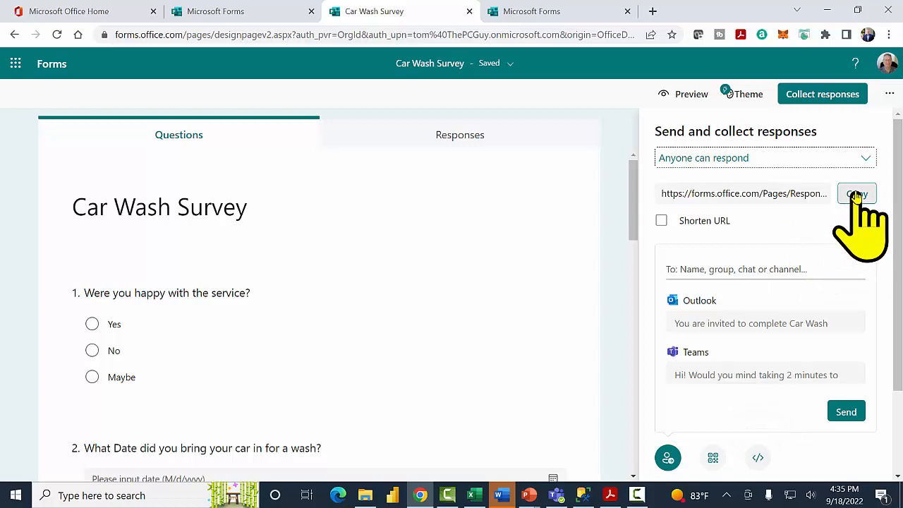
Step: Copy the survey's response link and load it in a new Chrome tab's address bar
{"action": "left_click", "coordinate": [857, 193]}
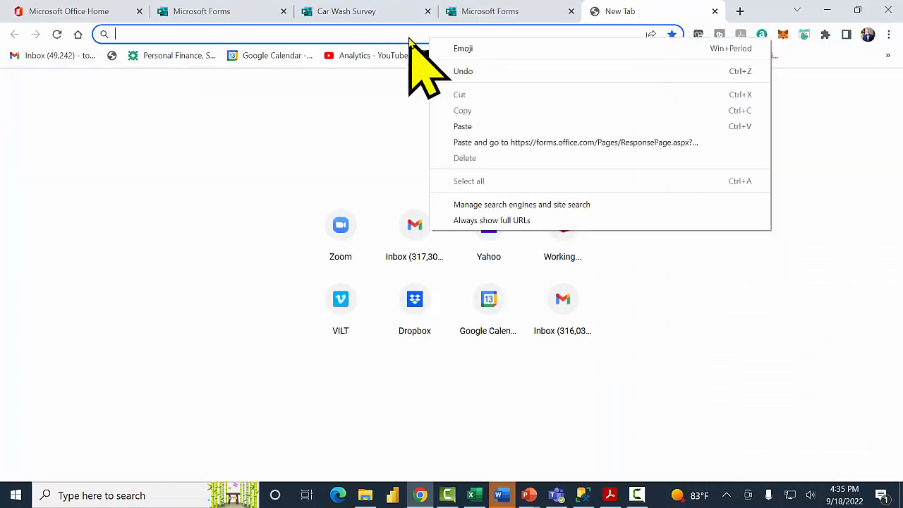
{"action": "left_click", "coordinate": [465, 126]}
{"action": "right_click", "coordinate": [409, 33]}
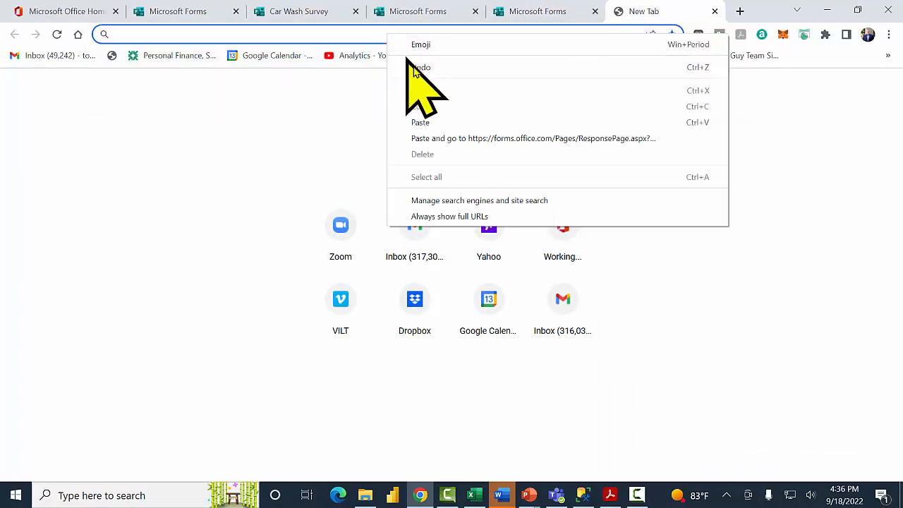
{"action": "left_click", "coordinate": [428, 123]}
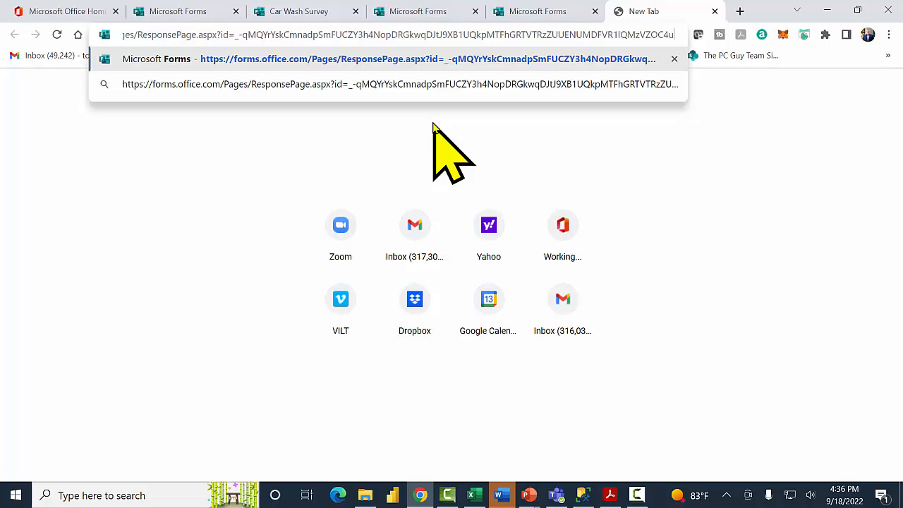
{"action": "key", "text": "Return"}
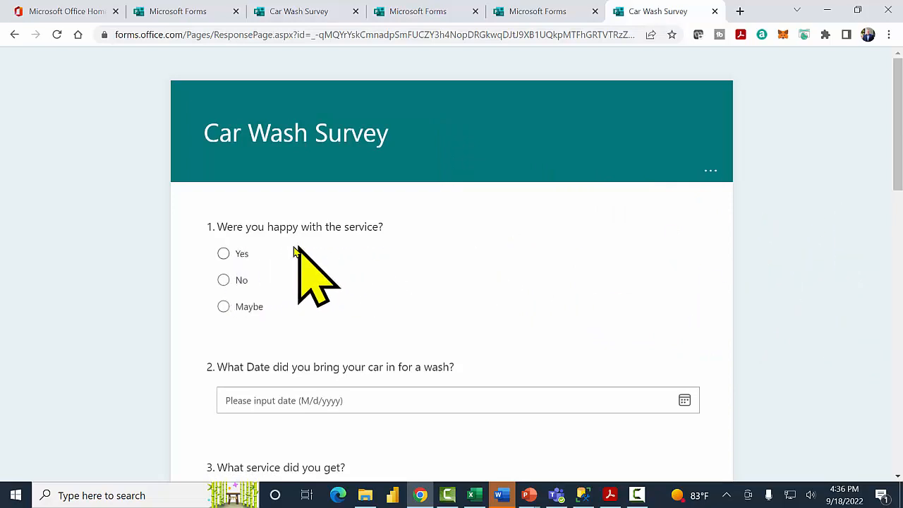
Step: Answer Yes to Q1, pick 9/20/2022 as the wash date, choose Basic + Tires, and begin the Q4 answer
{"action": "left_click", "coordinate": [223, 253]}
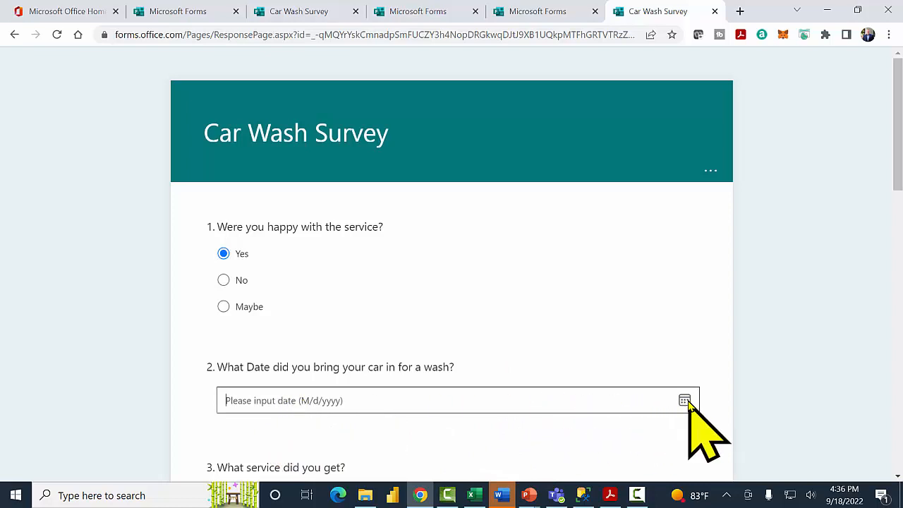
{"action": "scroll", "coordinate": [318, 409], "scroll_direction": "down", "scroll_amount": 2}
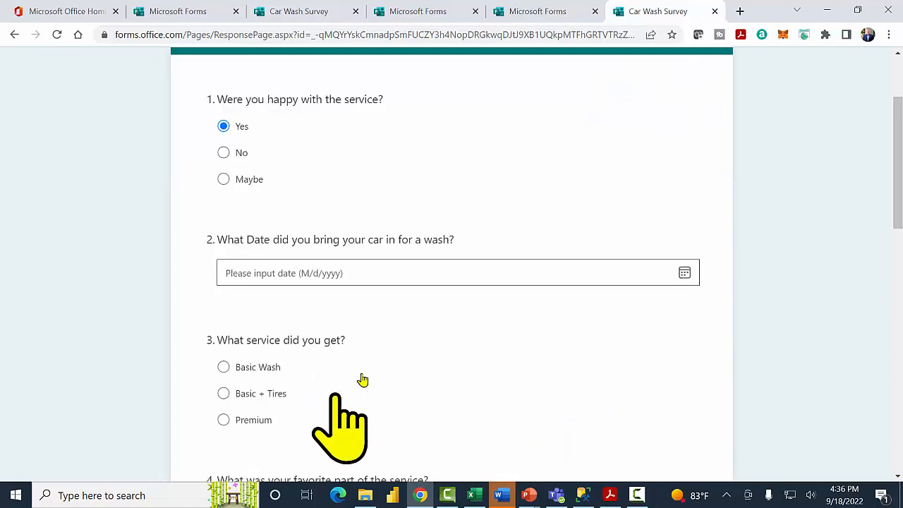
{"action": "left_click", "coordinate": [317, 273]}
{"action": "type", "text": "9/20/2022"}
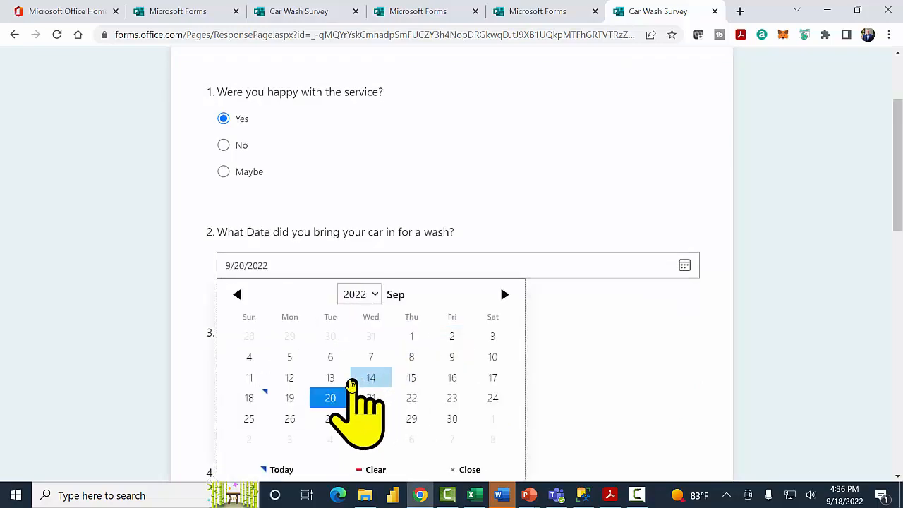
{"action": "left_click", "coordinate": [330, 398]}
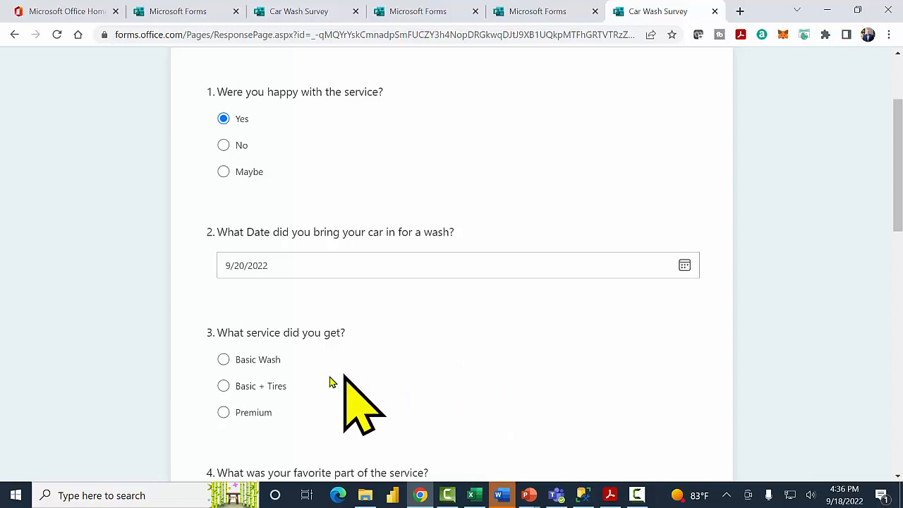
{"action": "left_click", "coordinate": [223, 386]}
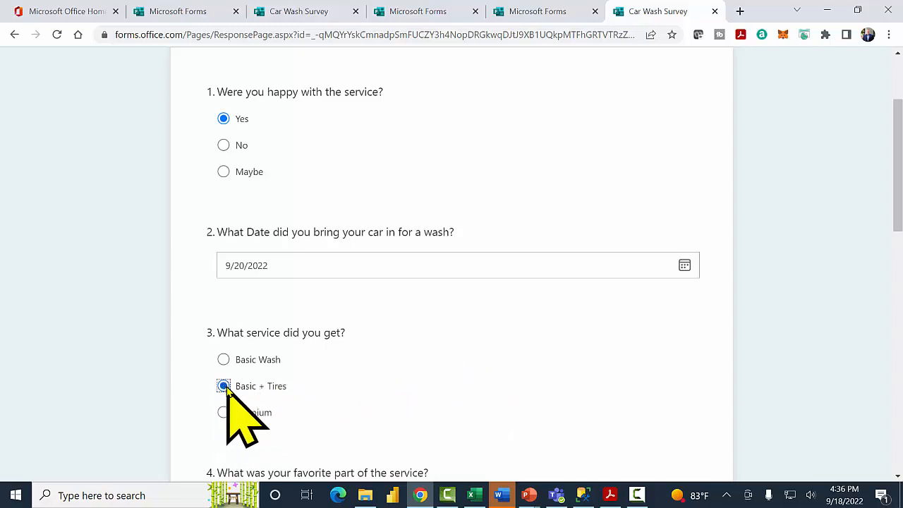
{"action": "left_click_drag", "start_coordinate": [897, 176], "coordinate": [897, 271]}
{"action": "left_click", "coordinate": [448, 316]}
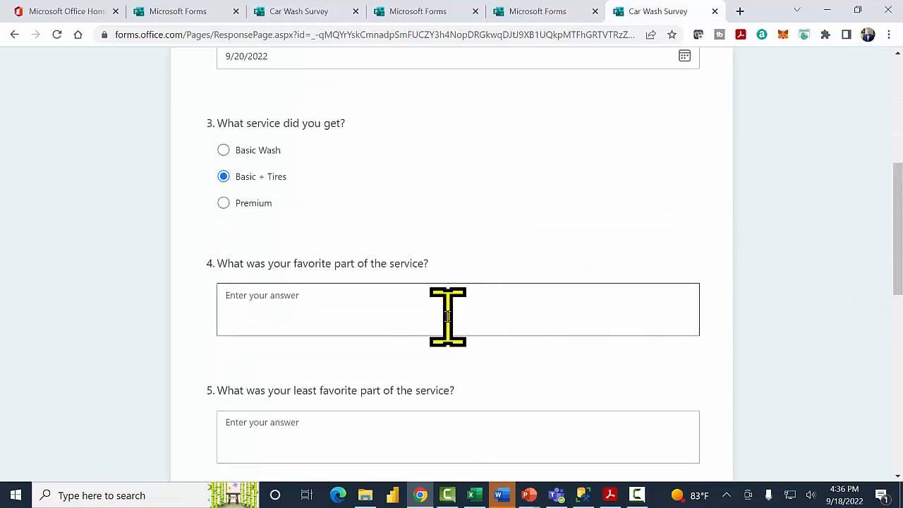
{"action": "type", "text": "The ease of it and the quality."}
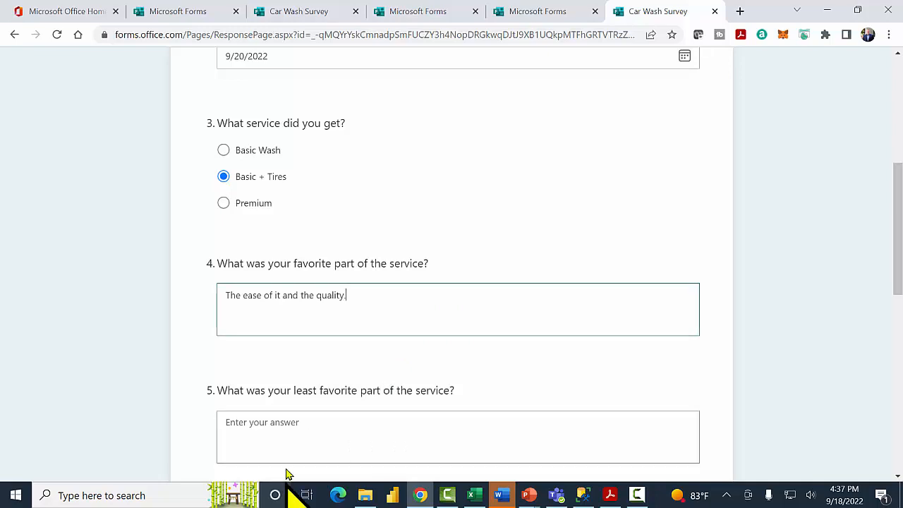
Step: Answer Q5 with the line complaint, rate the service nine stars, and choose Yes for Q7 and Q8
{"action": "left_click", "coordinate": [297, 434]}
{"action": "type", "text": "T"}
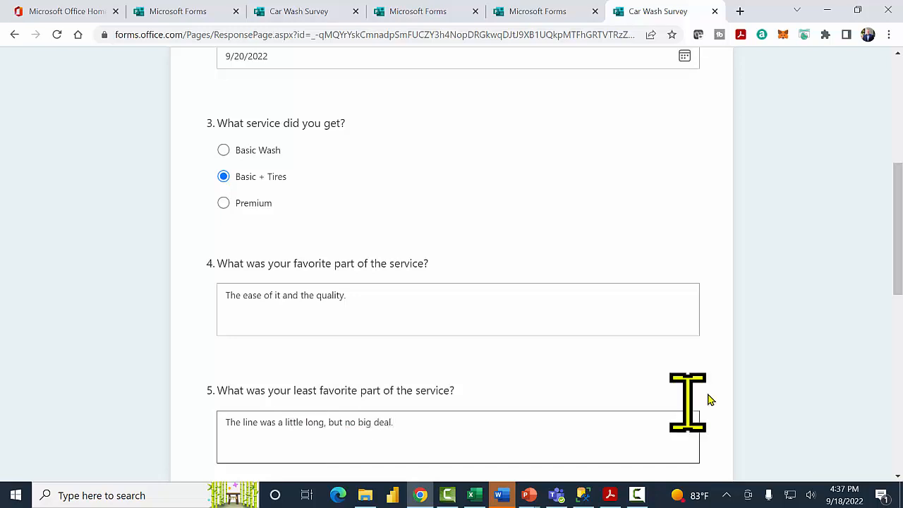
{"action": "left_click_drag", "start_coordinate": [898, 233], "coordinate": [897, 353]}
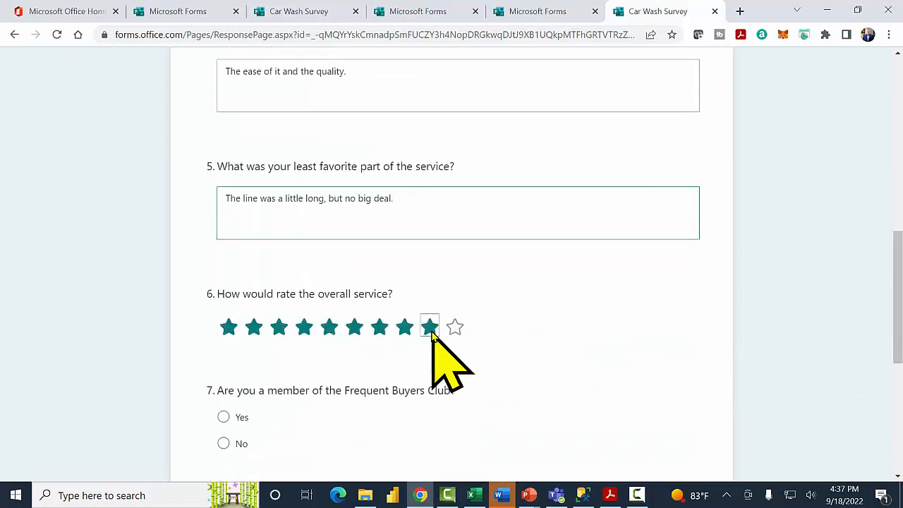
{"action": "left_click", "coordinate": [430, 326]}
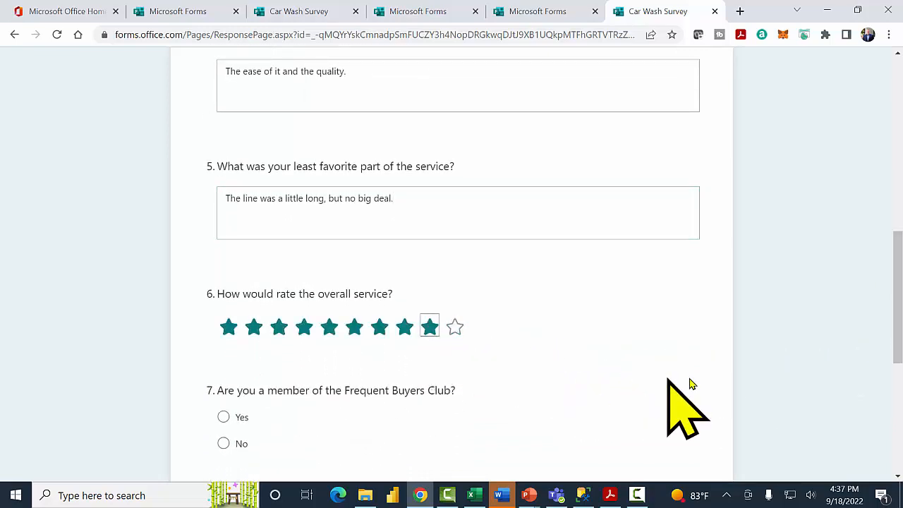
{"action": "left_click_drag", "start_coordinate": [898, 353], "coordinate": [894, 406]}
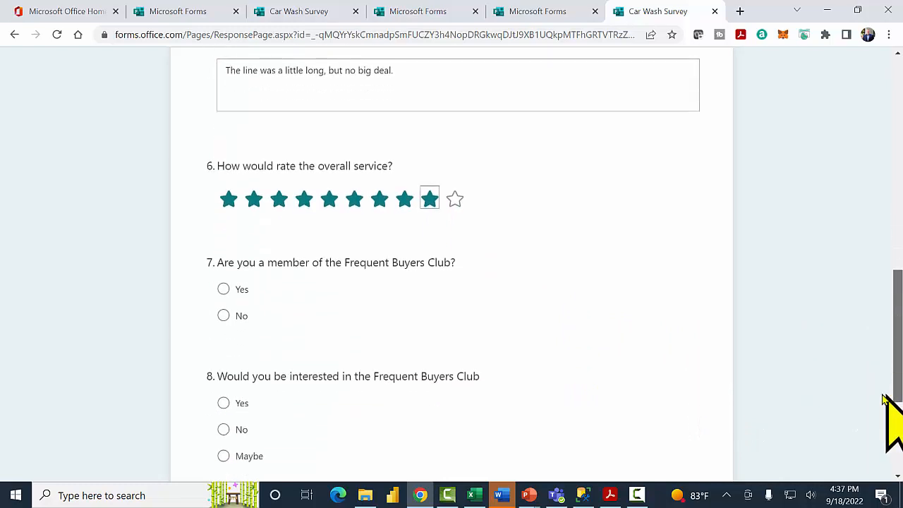
{"action": "left_click", "coordinate": [223, 285]}
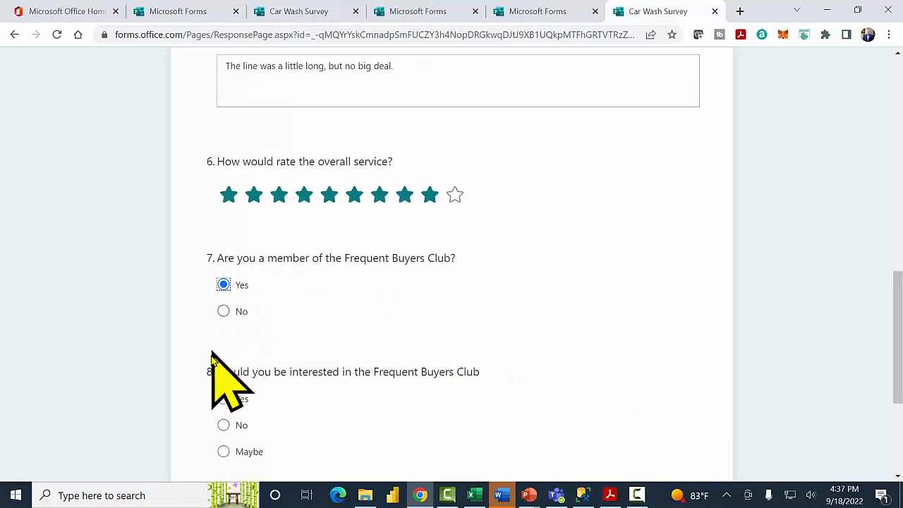
{"action": "left_click", "coordinate": [222, 399]}
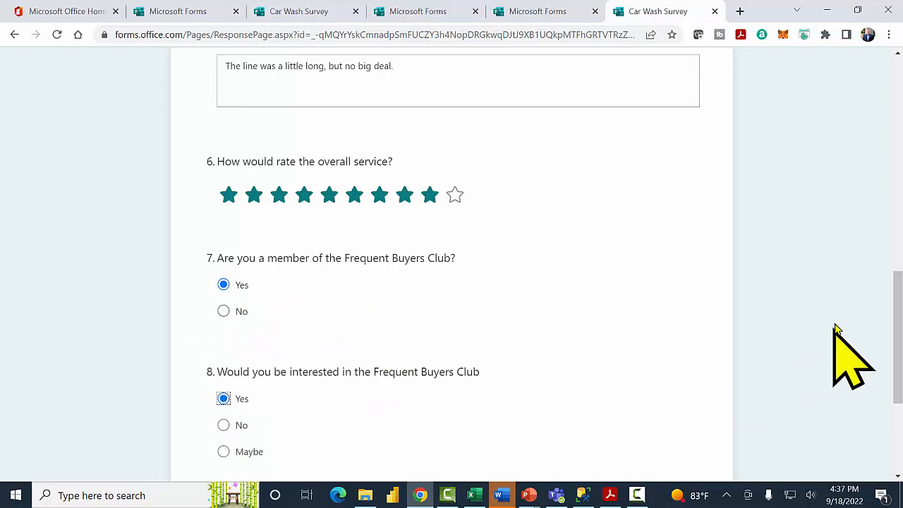
{"action": "left_click_drag", "start_coordinate": [896, 303], "coordinate": [896, 345]}
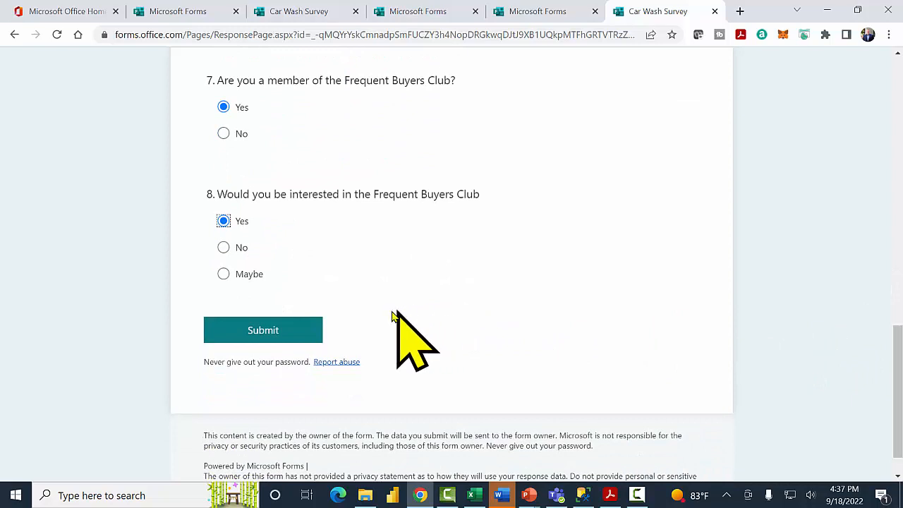
Step: Submit the test response, view the custom thank-you page, and close the response tab
{"action": "left_click", "coordinate": [254, 333]}
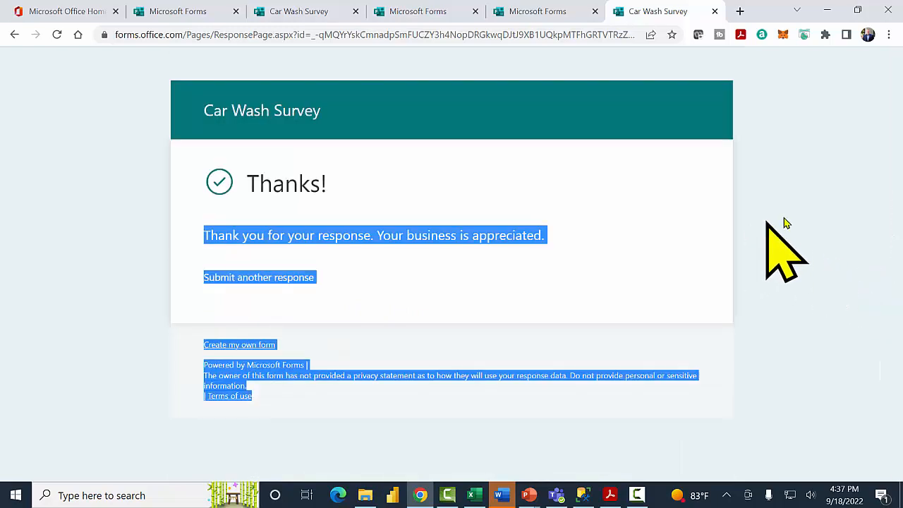
{"action": "left_click", "coordinate": [377, 197]}
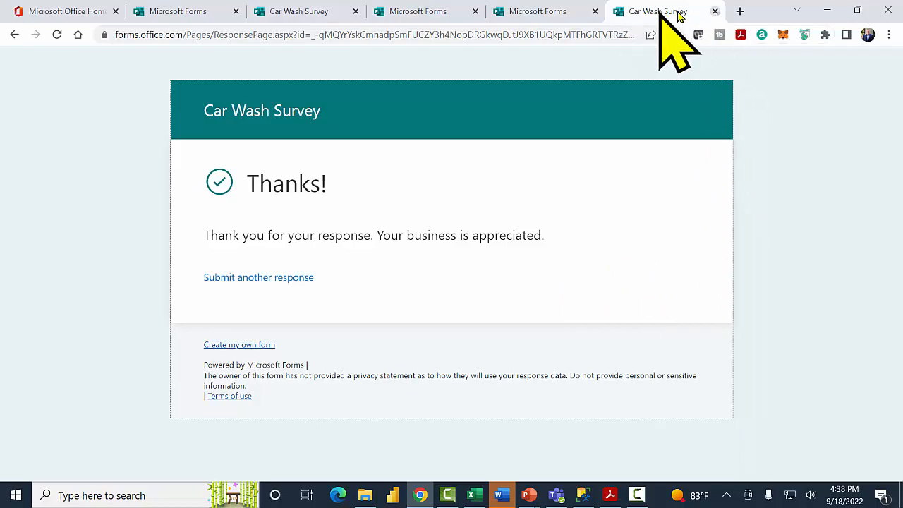
{"action": "left_click", "coordinate": [715, 12]}
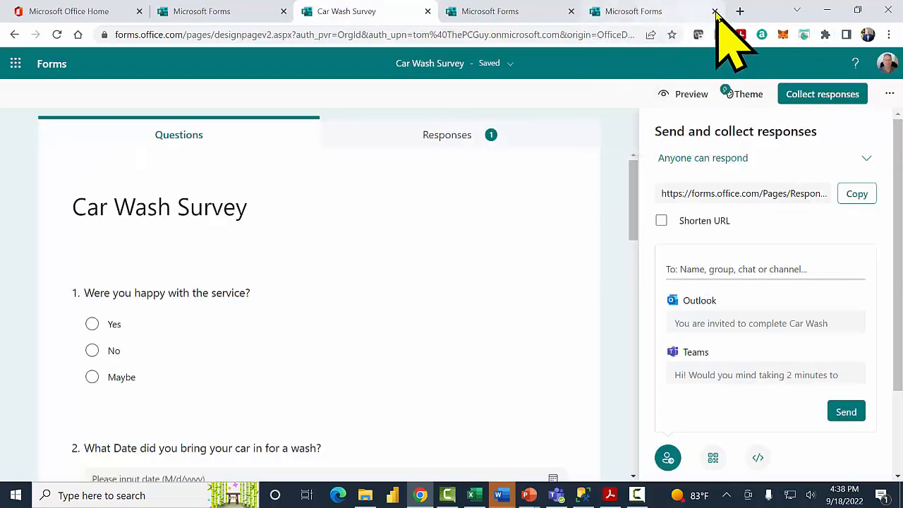
Step: Close the two leftover Forms tabs and view the Responses summary showing one response
{"action": "left_click", "coordinate": [714, 12]}
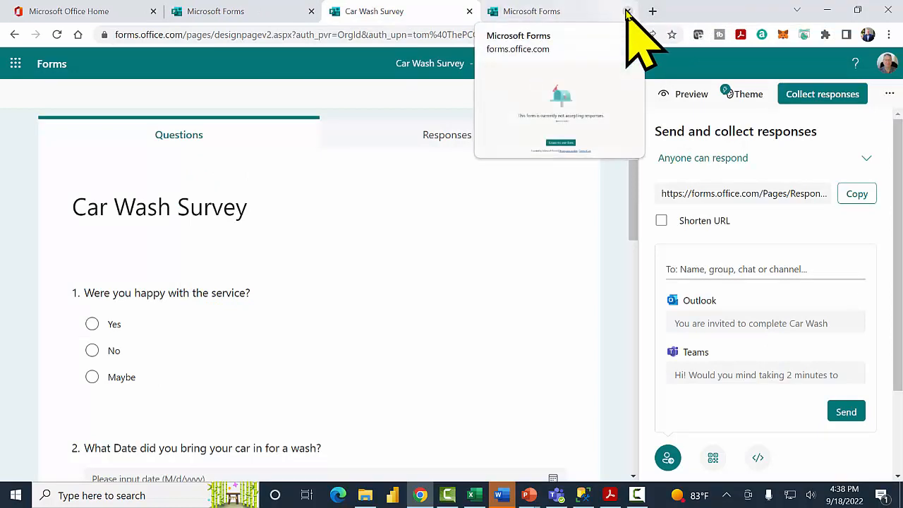
{"action": "left_click", "coordinate": [628, 12]}
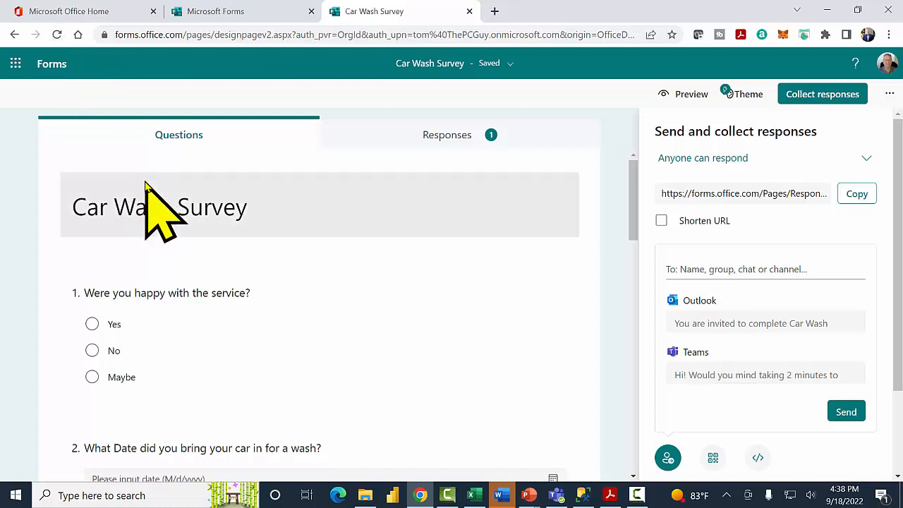
{"action": "left_click", "coordinate": [446, 144]}
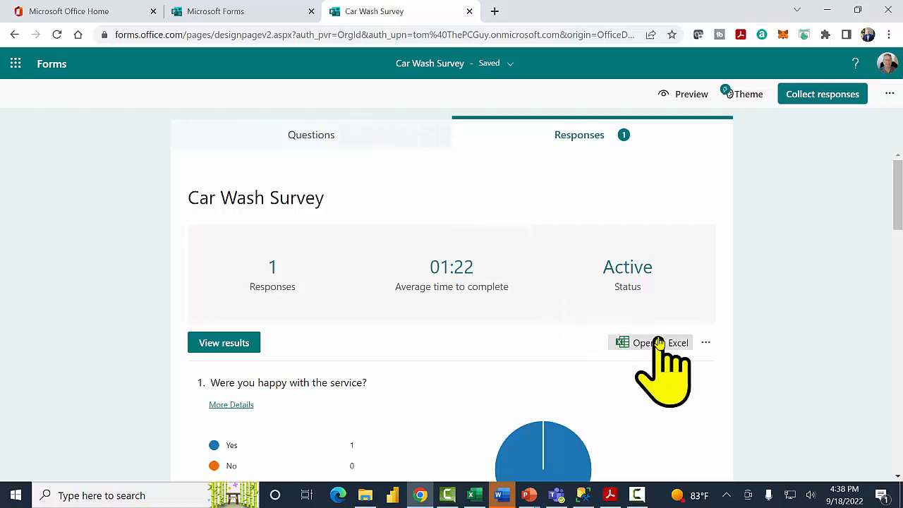
Step: Export the responses with Open in Excel and open the downloaded Car Wash Survey workbook
{"action": "left_click", "coordinate": [705, 342]}
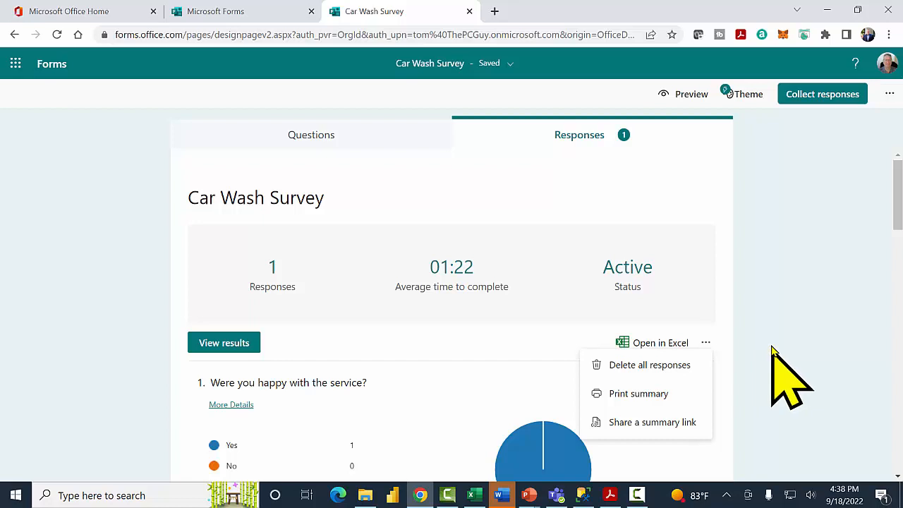
{"action": "left_click", "coordinate": [790, 274]}
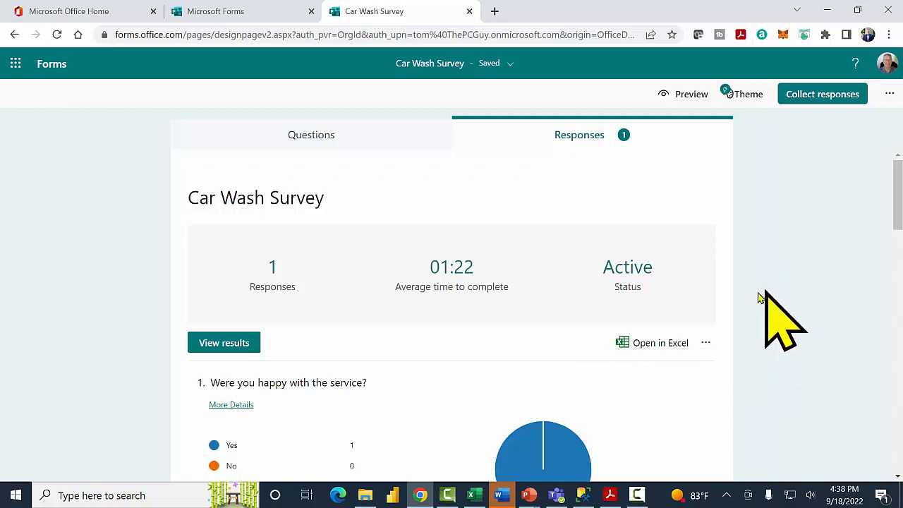
{"action": "left_click", "coordinate": [657, 346]}
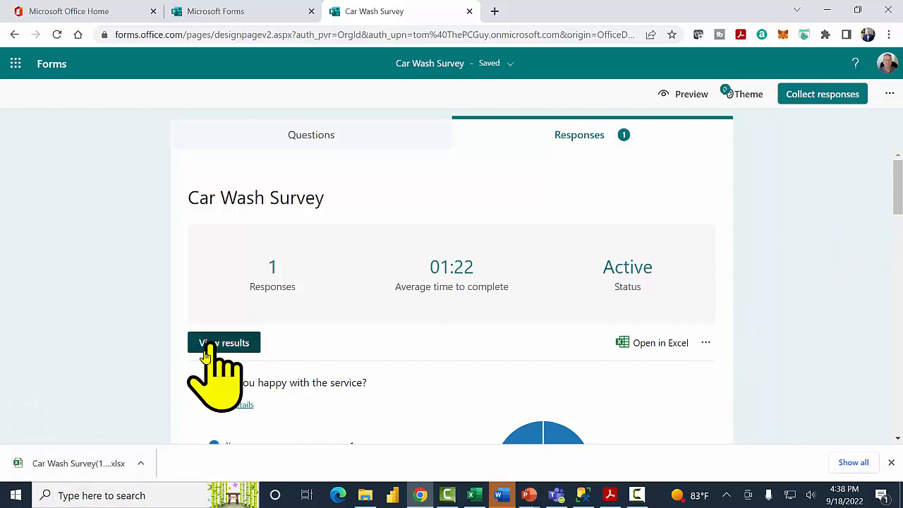
{"action": "left_click", "coordinate": [58, 464]}
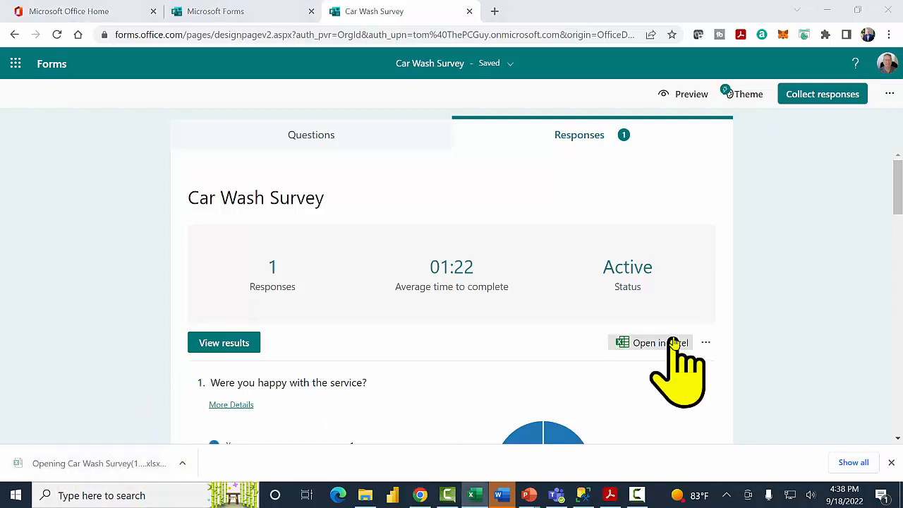